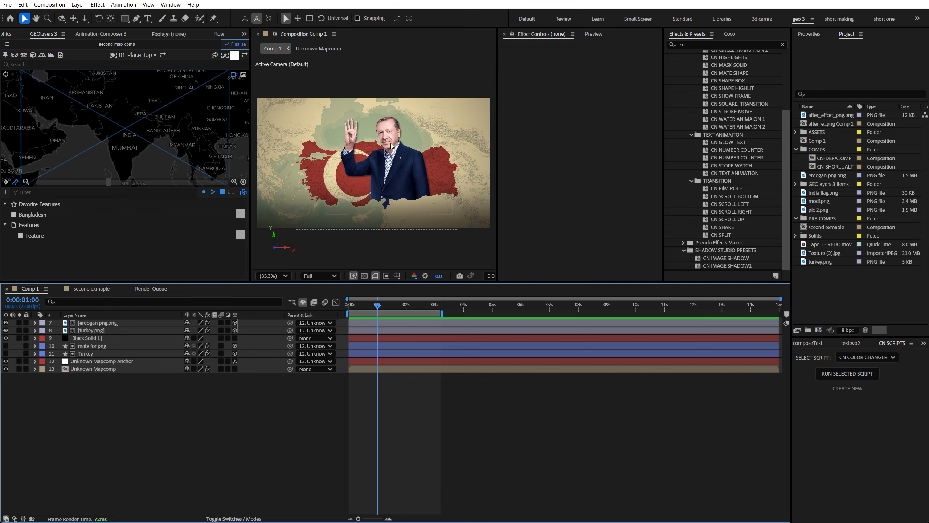
Draw the India feature as a shape layer in the second exmaple composition
key(space)
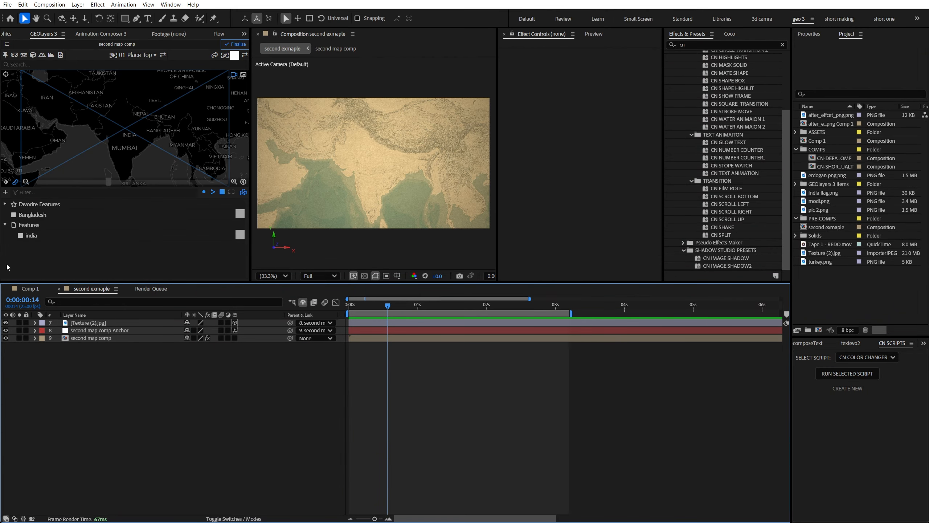
click(31, 236)
click(35, 275)
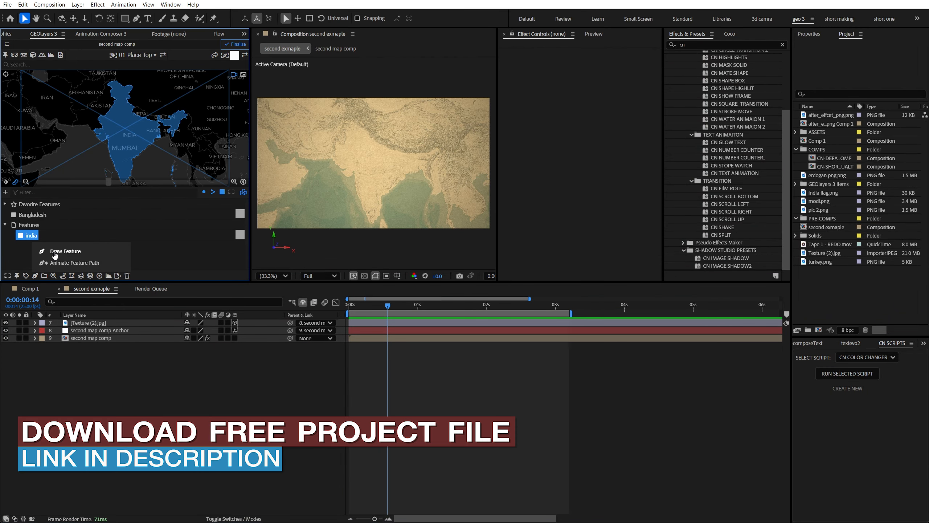
Add india flag.png to the composition and scale it up to 155%
click(819, 193)
key(ctrl+slash)
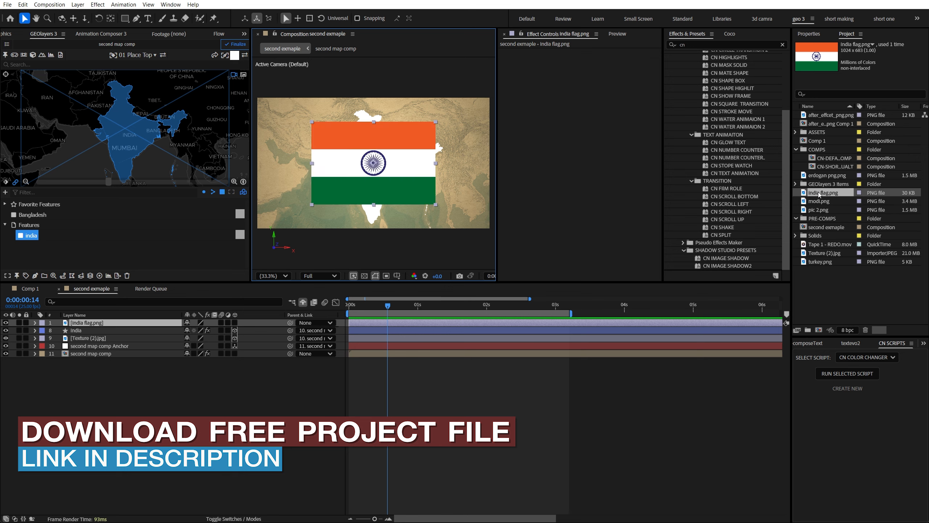
key(s)
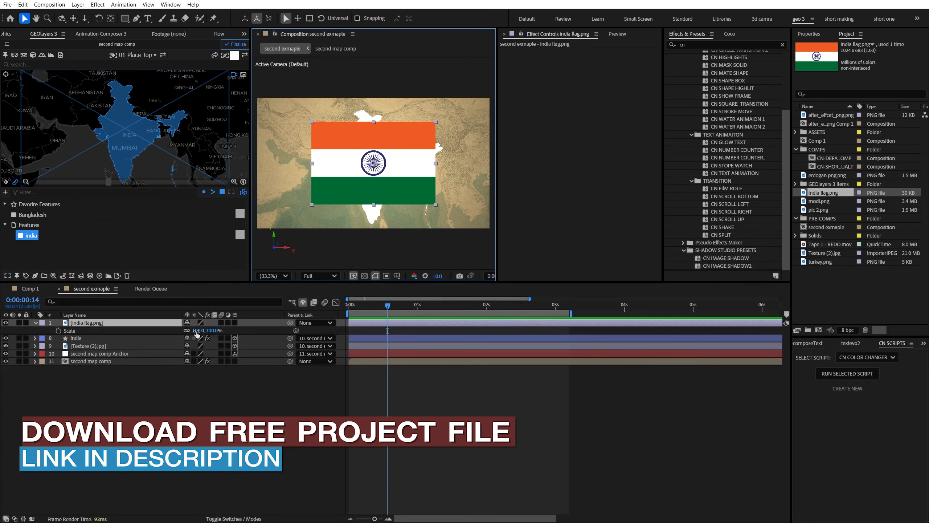
drag(207, 331, 222, 330)
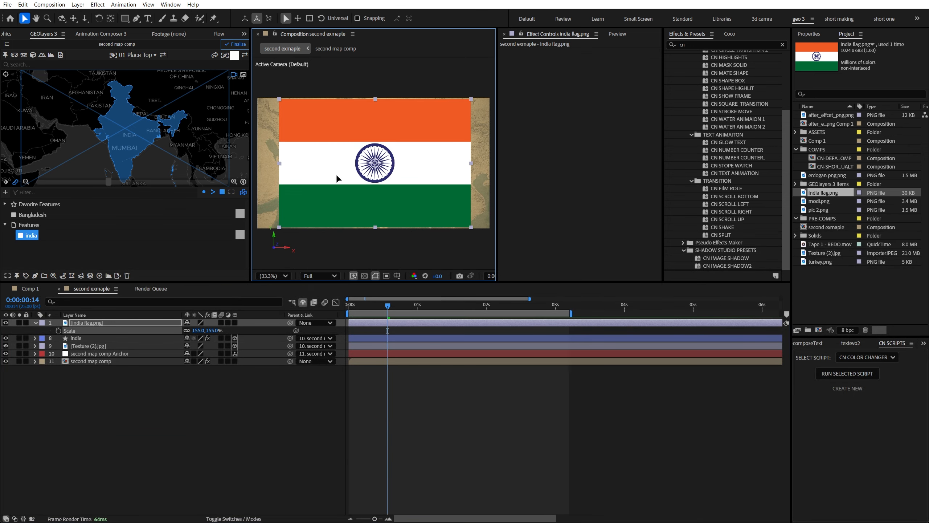
Set the india shape layer as the track matte of the india flag.png layer
click(177, 361)
click(153, 324)
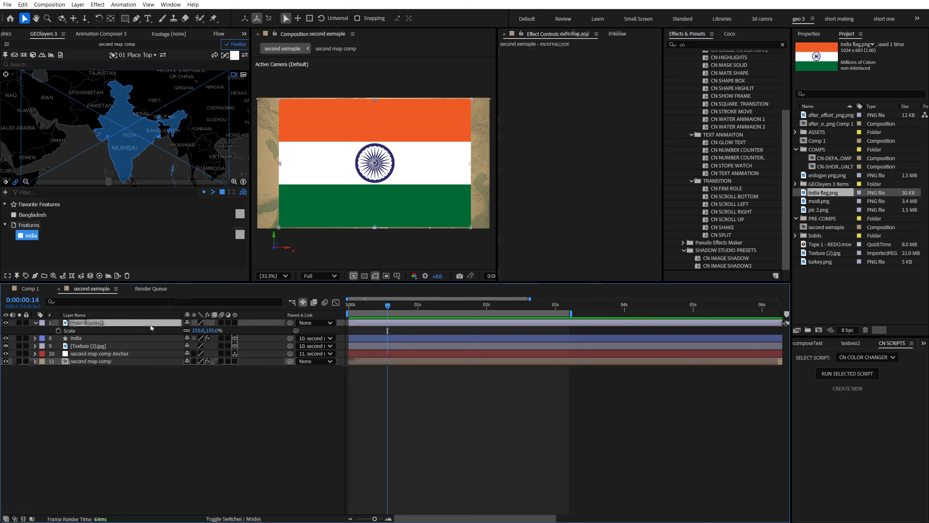
key(F4)
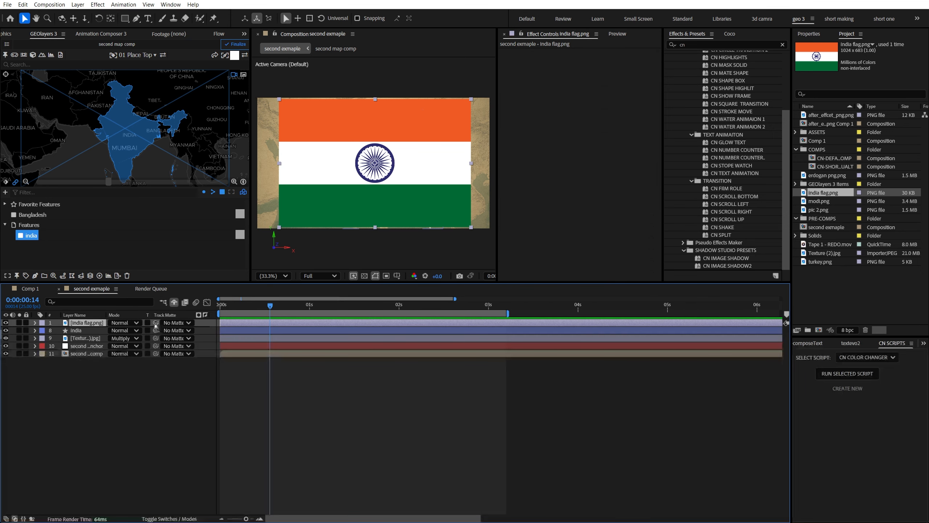
drag(155, 324, 83, 331)
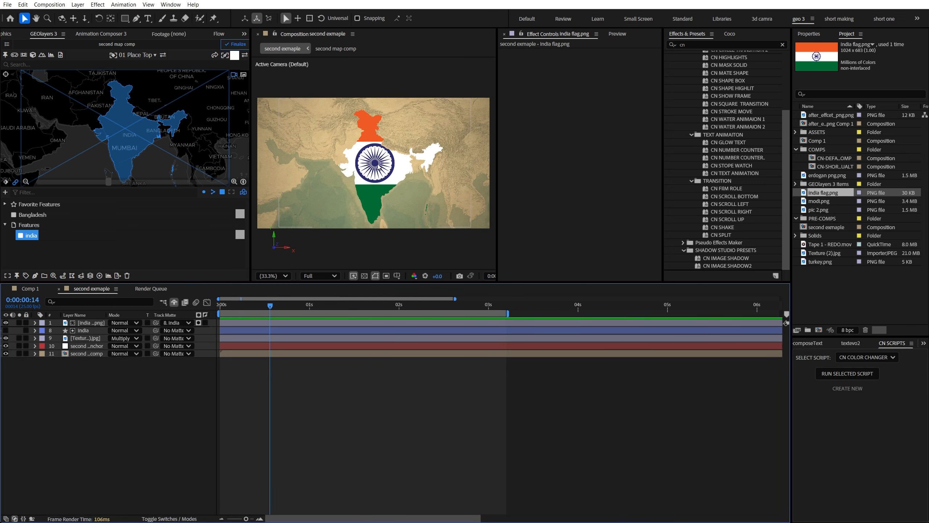
Move the flag slightly lower inside the India outline and set its blending mode to Multiply
click(379, 171)
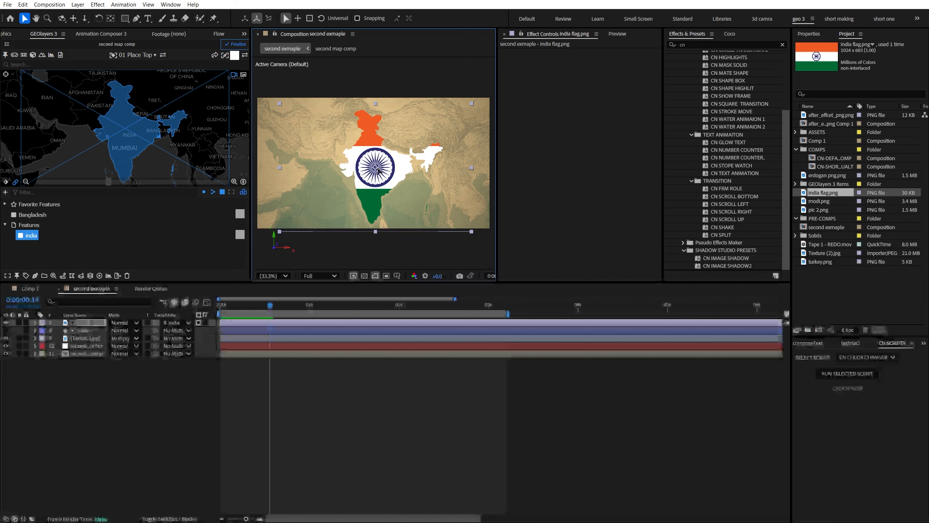
click(119, 323)
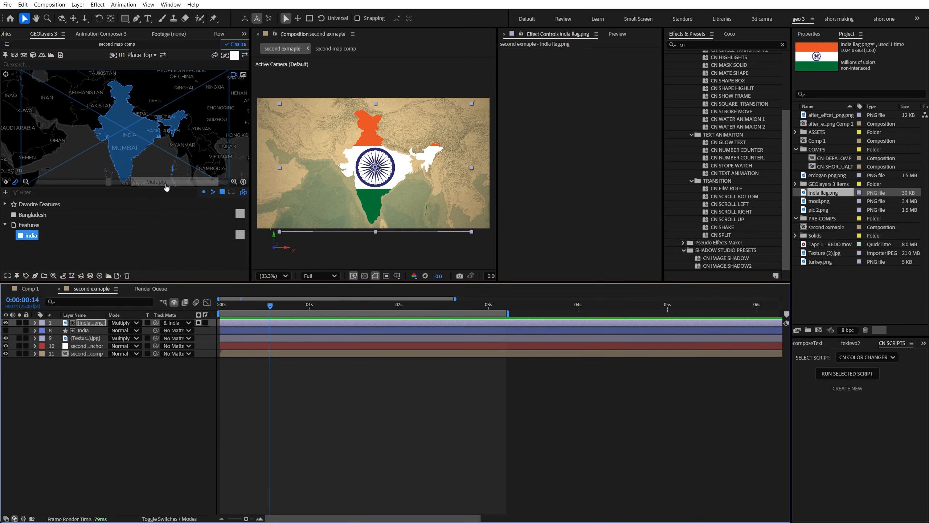
Add modi.png to the composition, scaled to 38% and placed so its lower edge meets the bottom of the frame
click(829, 201)
key(ctrl+/)
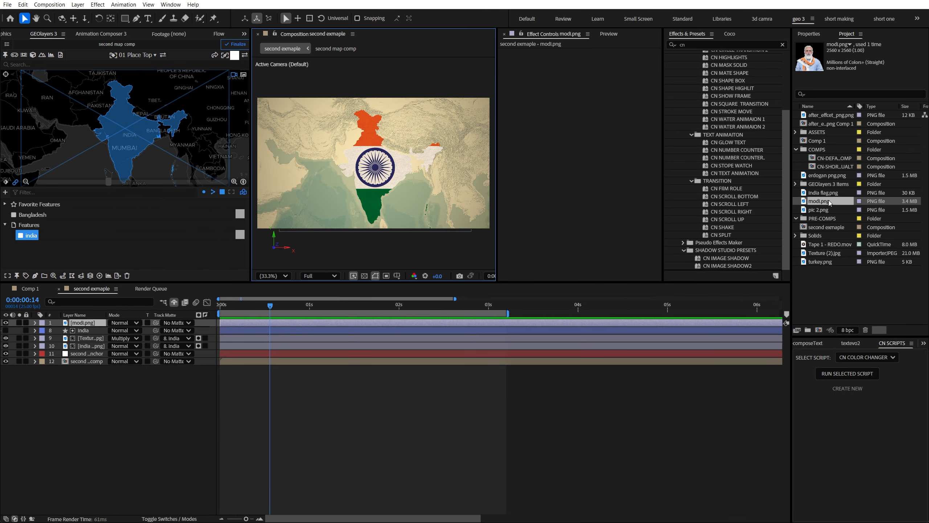
key(s)
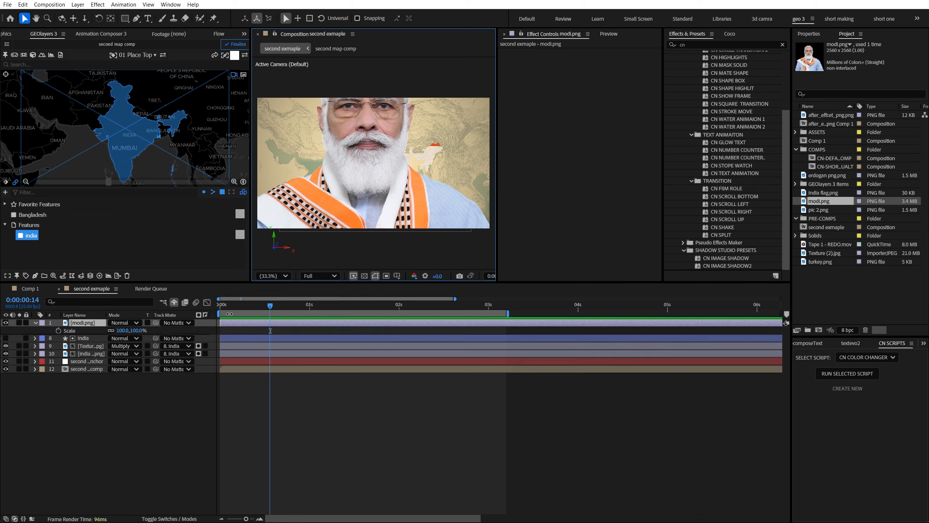
drag(120, 331, 96, 334)
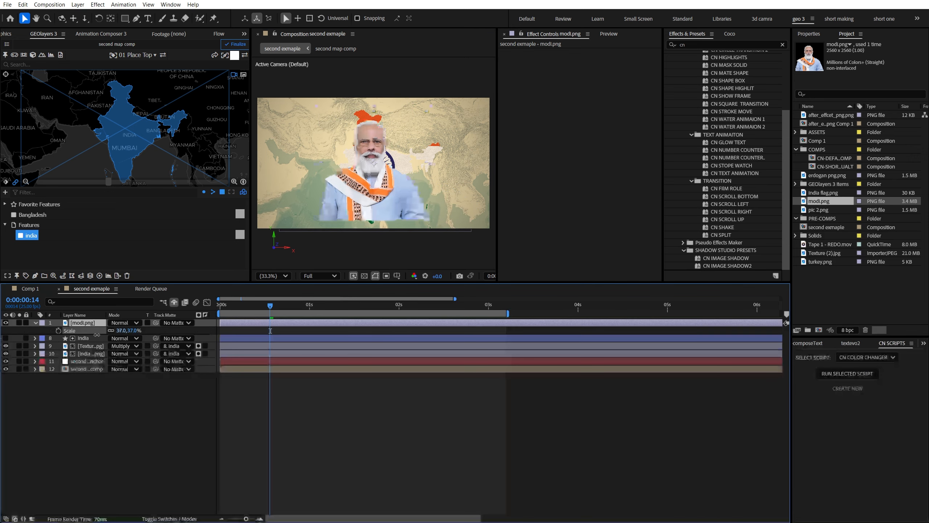
click(361, 186)
drag(361, 186, 362, 191)
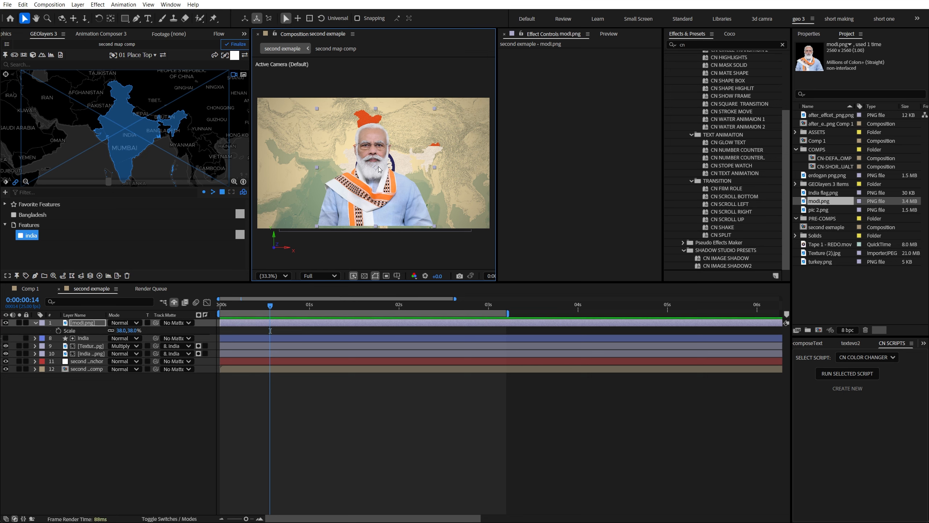
Move the portrait's anchor point to the centre of its lower edge and set its scale to 28%
key(y)
drag(376, 168, 375, 225)
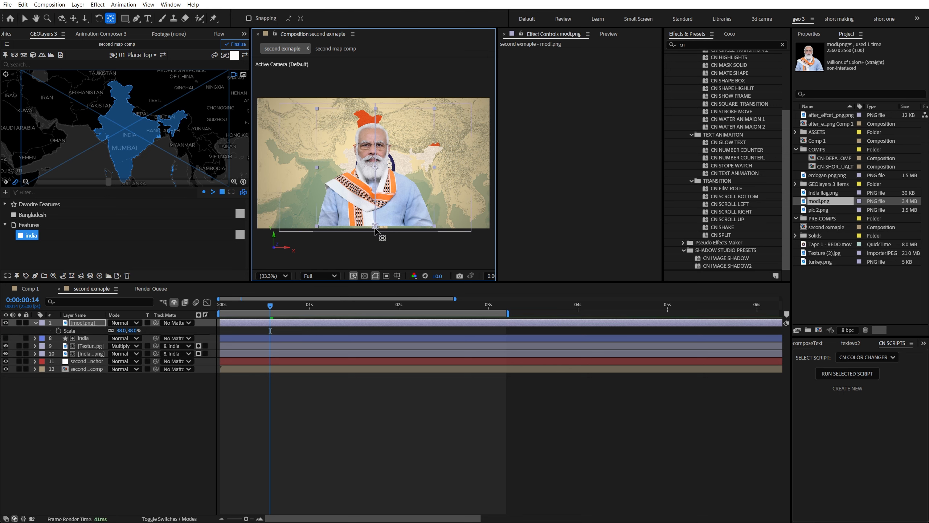
click(121, 330)
text(28)
key(Return)
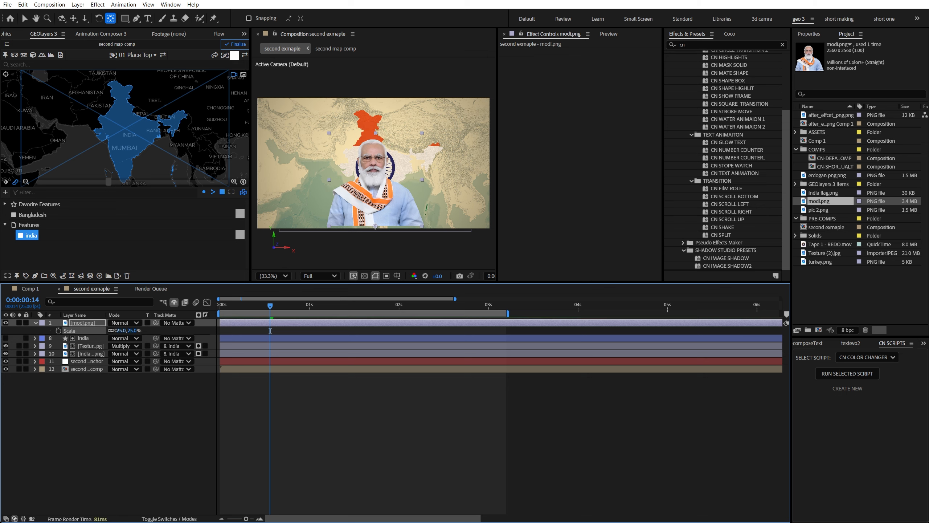
key(v)
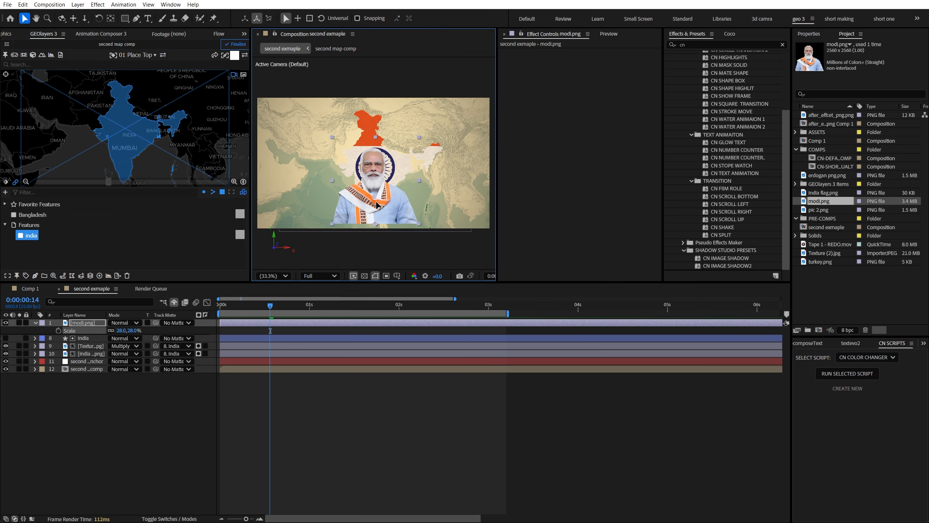
Set the india shape layer as the track matte of the modi.png layer
click(326, 390)
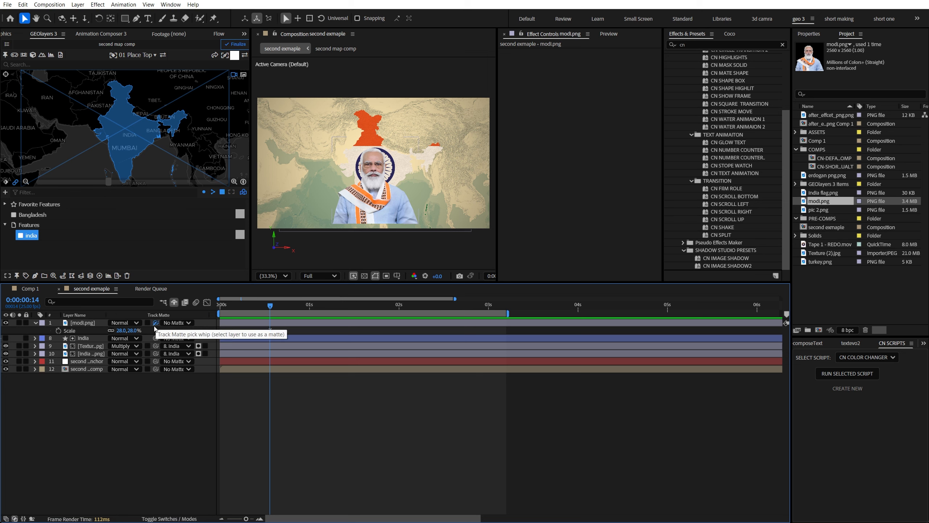
drag(156, 323, 88, 339)
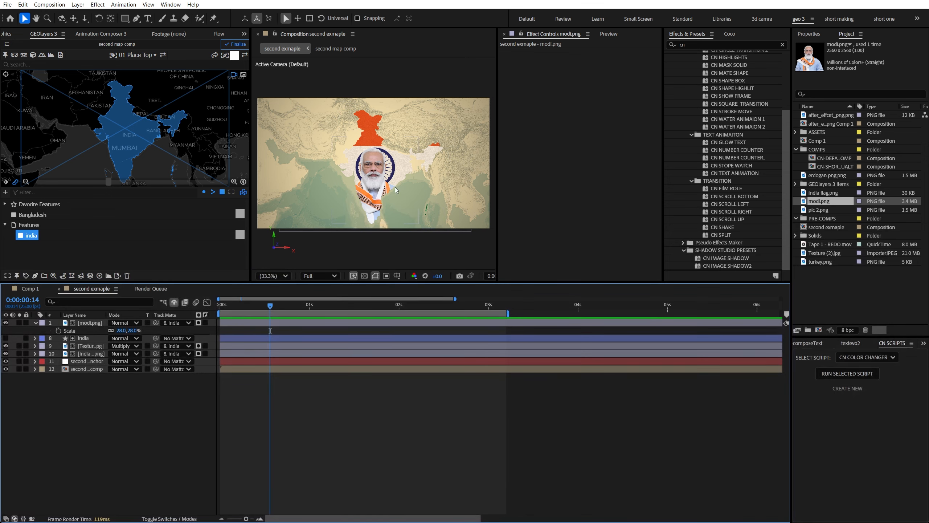
Add a Position keyframe to the modi.png layer at 0:00:00:14
click(243, 324)
key(p)
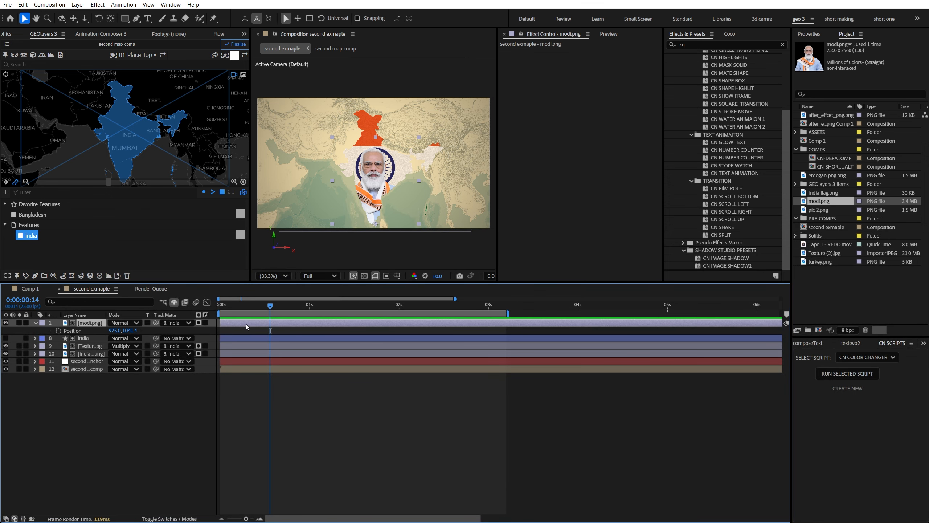
click(58, 330)
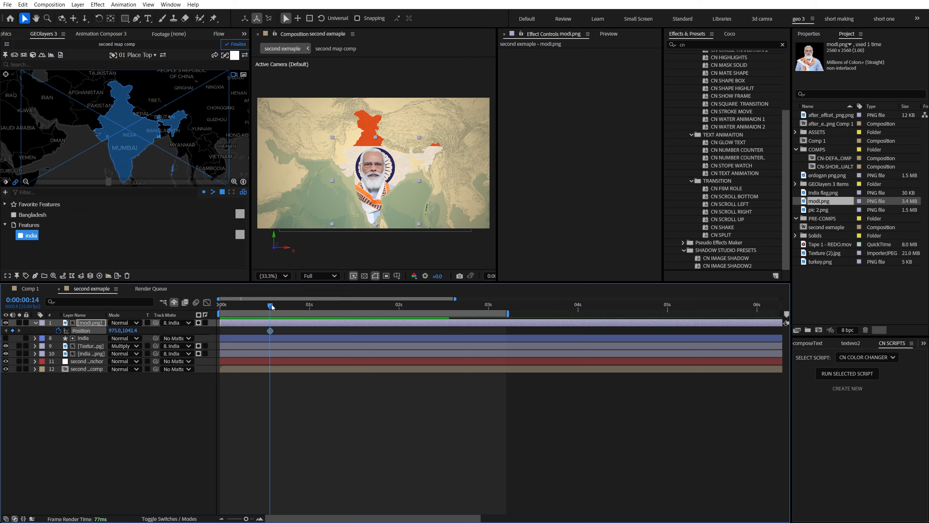
At 0:00:00:06, set the portrait's vertical position to 1936.4 so it starts below the frame
key(Page_Up)
key(Page_Up)
key(Page_Up)
key(Page_Up)
key(Page_Up)
key(Page_Up)
key(Page_Up)
key(Page_Up)
drag(128, 334, 594, 265)
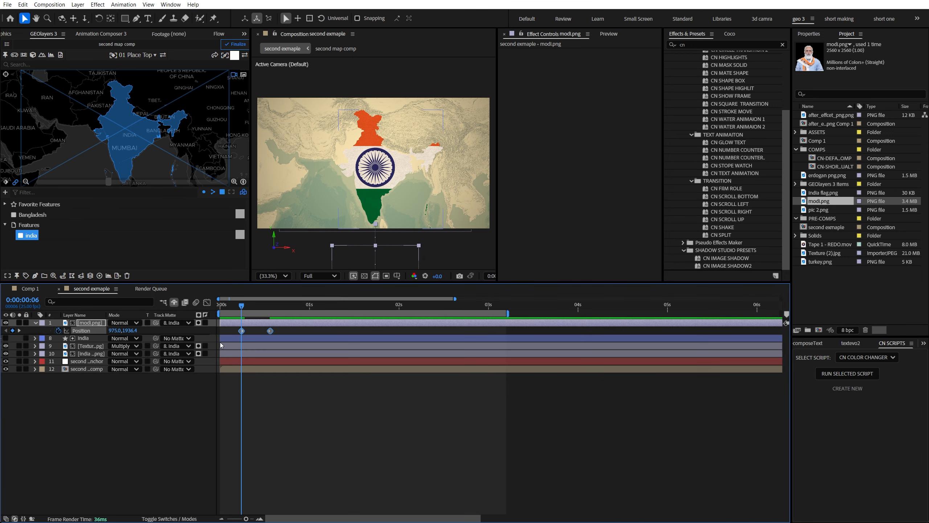
Shape the Position speed graph into a steep early peak with a long ease-out and preview the animation
click(207, 302)
drag(297, 482, 246, 487)
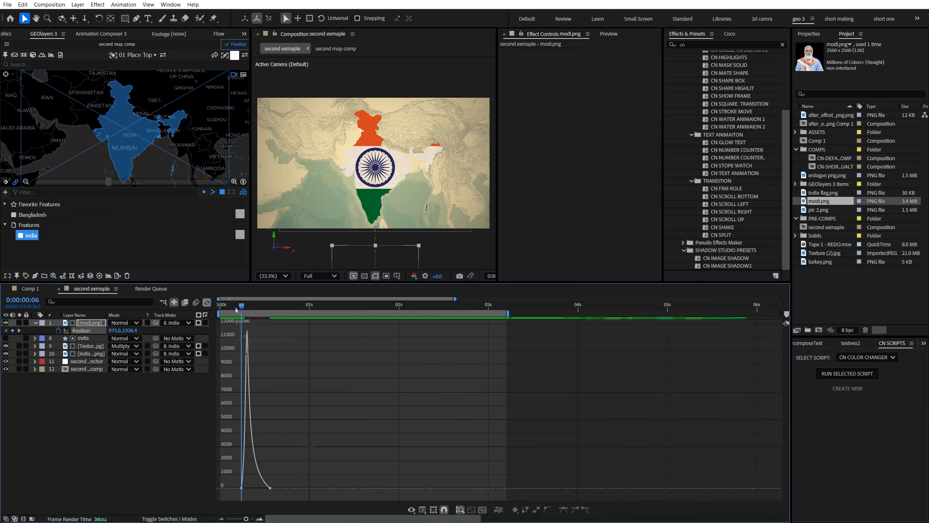
key(shift+F3)
key(space)
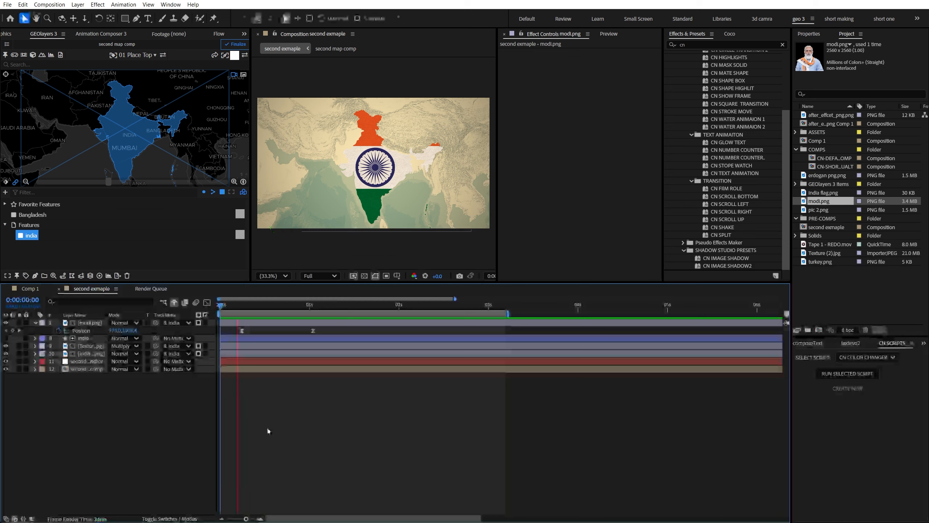
key(space)
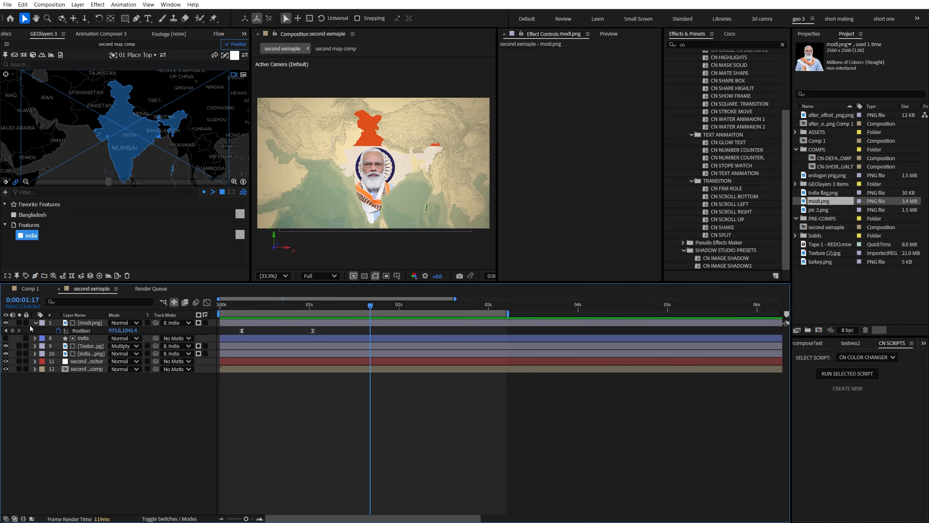
Move the portrait inside the India matte to about 924, 984 at 0:00:01:17
click(354, 191)
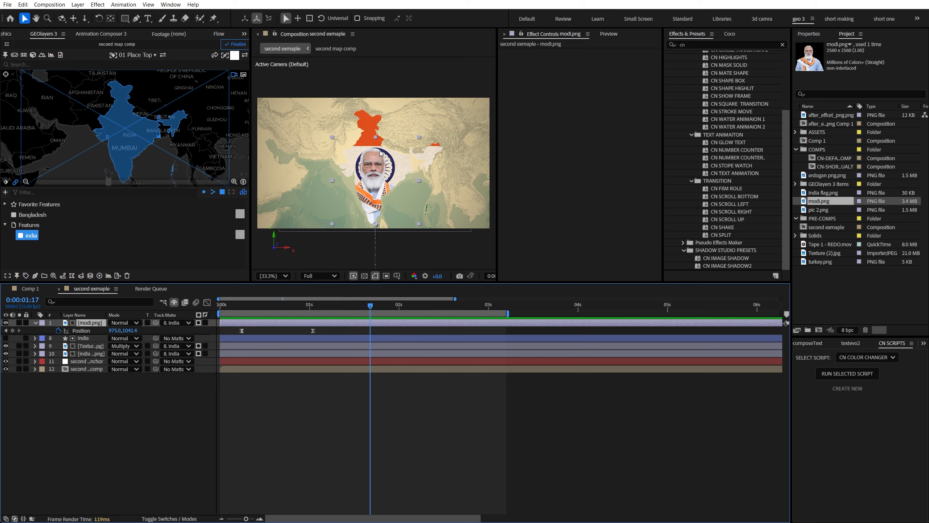
drag(375, 167, 370, 193)
click(247, 416)
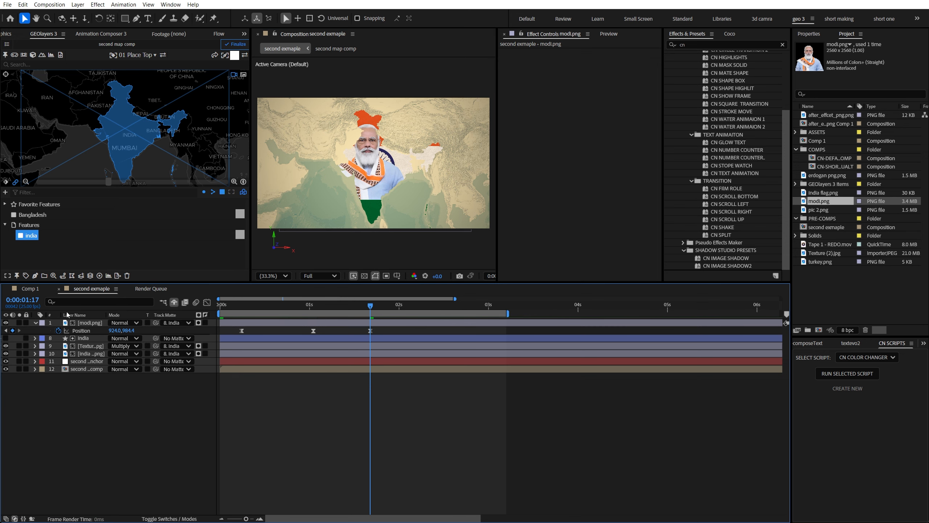
Return to Comp 1 and preview the finished Turkey animation from the start
click(37, 289)
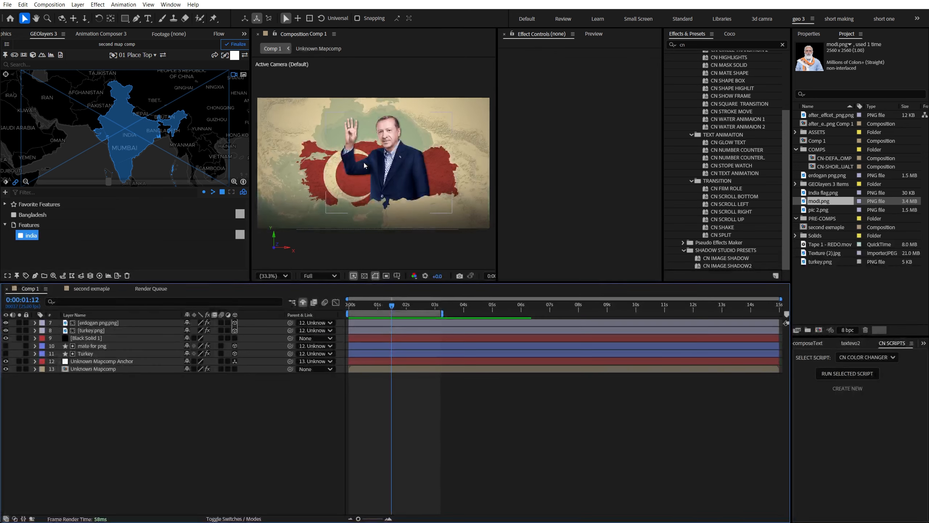
drag(391, 305, 350, 305)
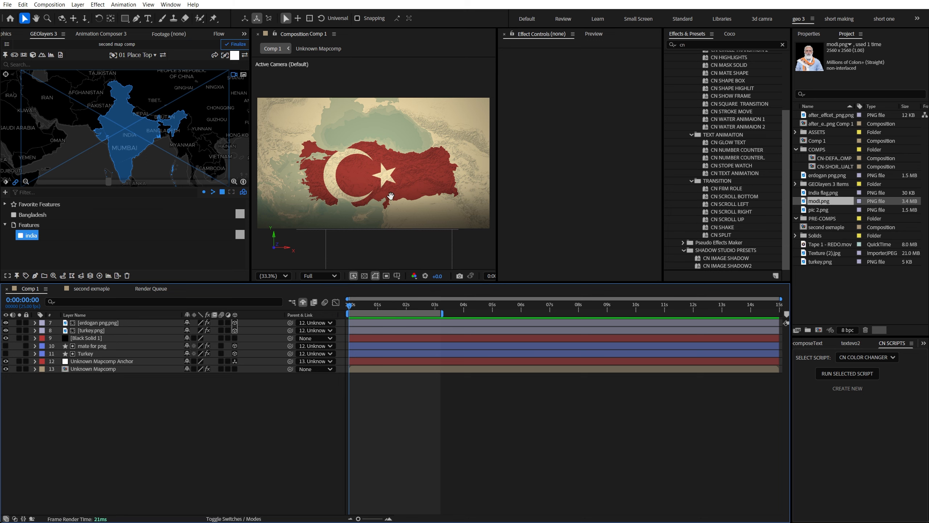
key(space)
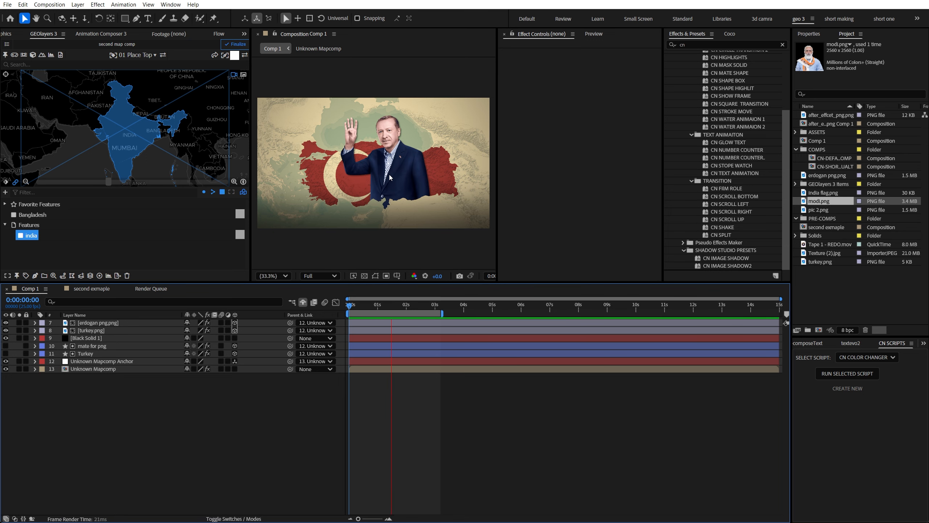
key(space)
Clear the existing Turkey flag, portrait and matte layers from Comp 1 and draw the Turkey feature as a new shape layer
click(91, 326)
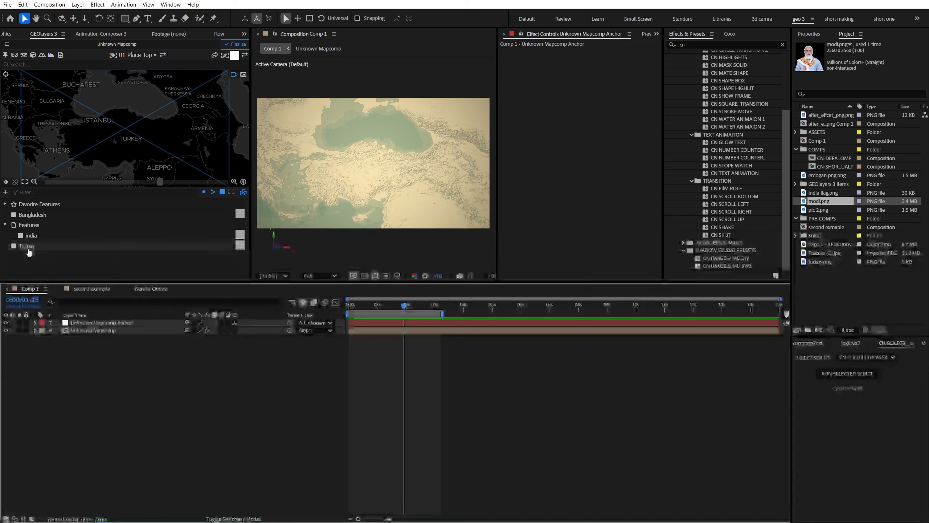
right_click(33, 245)
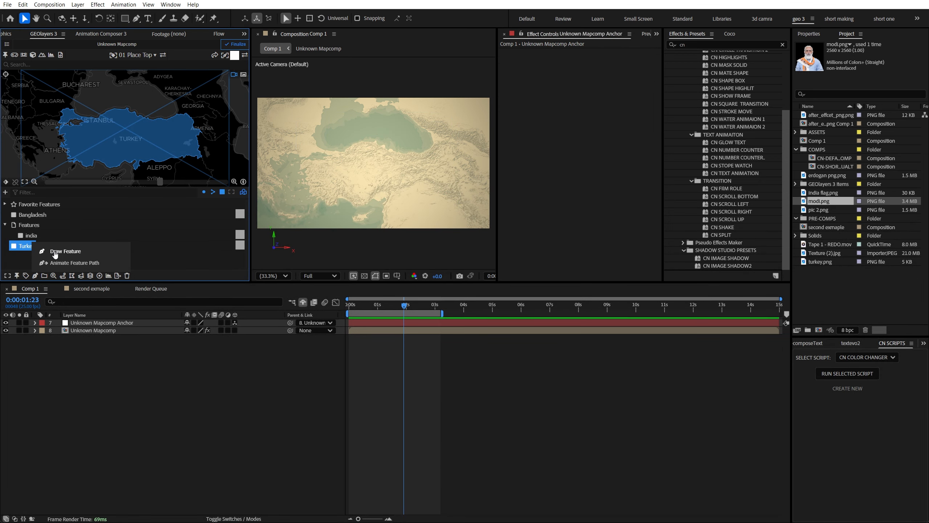
click(65, 251)
click(208, 399)
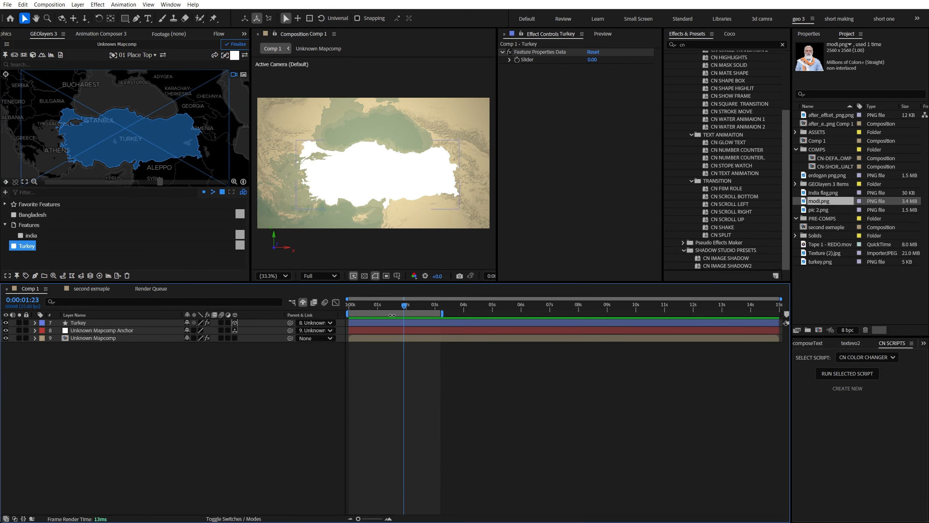
Rename the Turkey shape layer as "mate for flag"
click(84, 323)
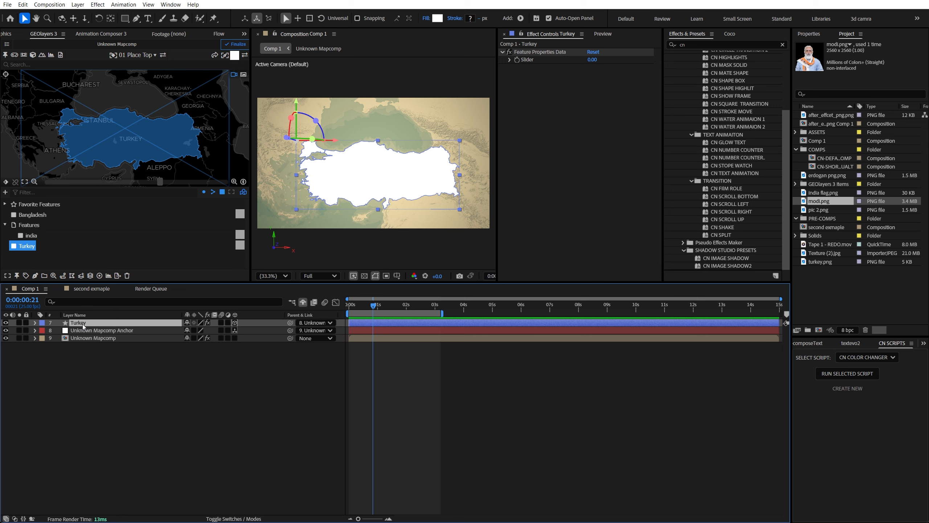
key(Return)
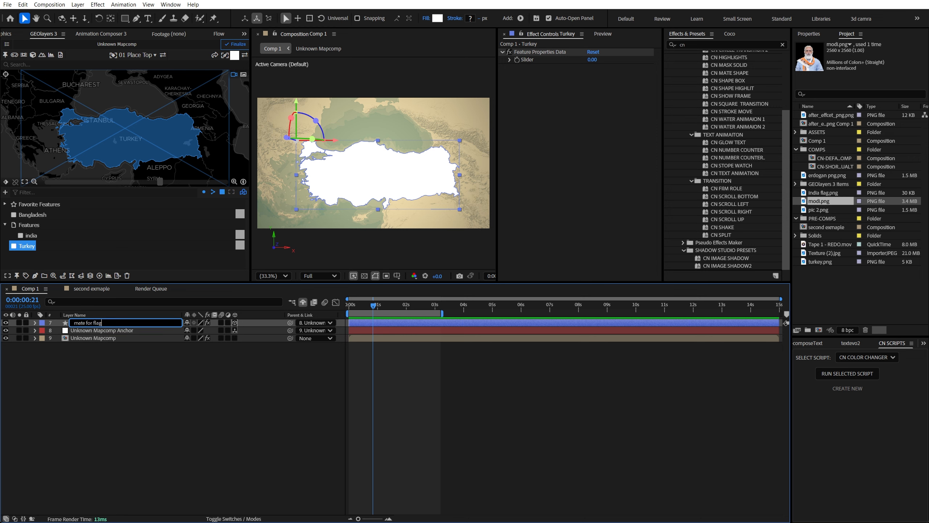
click(134, 378)
Duplicate the mate for flag layer and name the copy "mate for png"
click(89, 326)
key(ctrl+d)
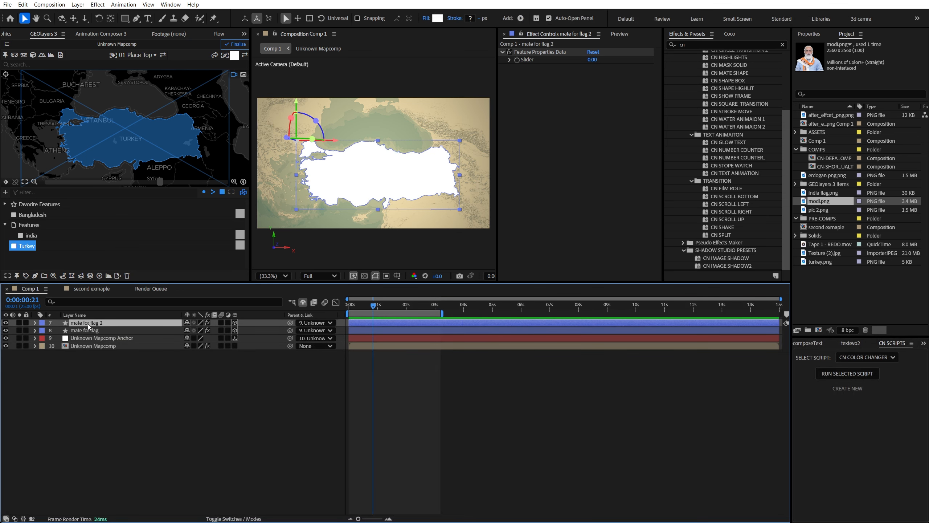
key(Return)
text(mate for)
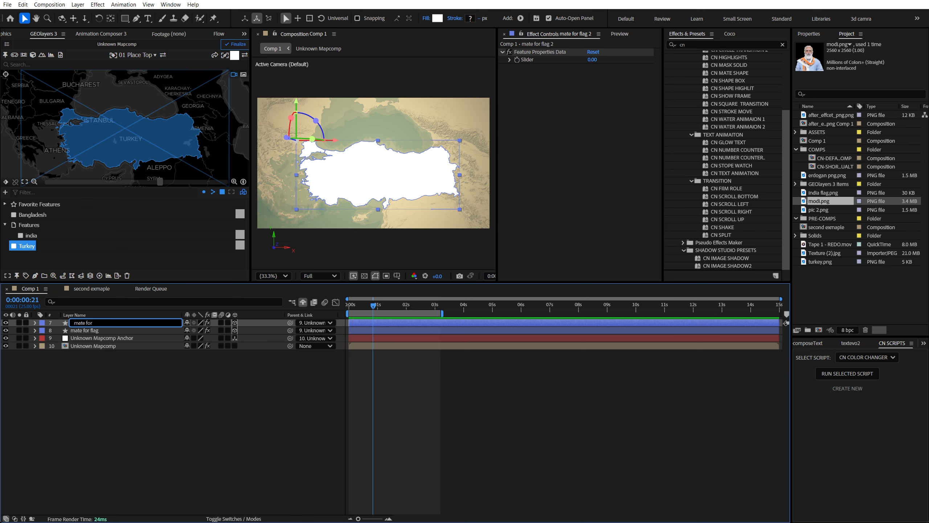
text( png)
key(Return)
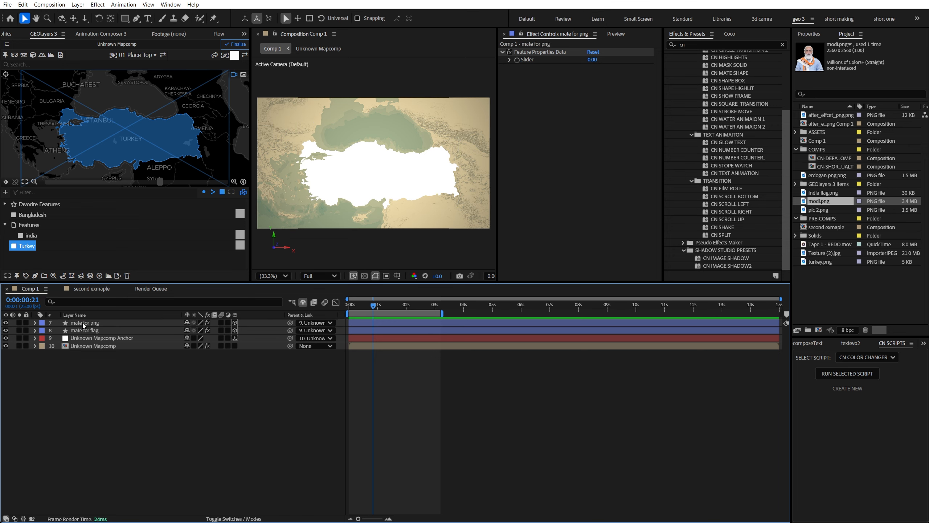
Give the mate for png and mate for flag layers the Cyan label color
shift+click(66, 331)
click(43, 331)
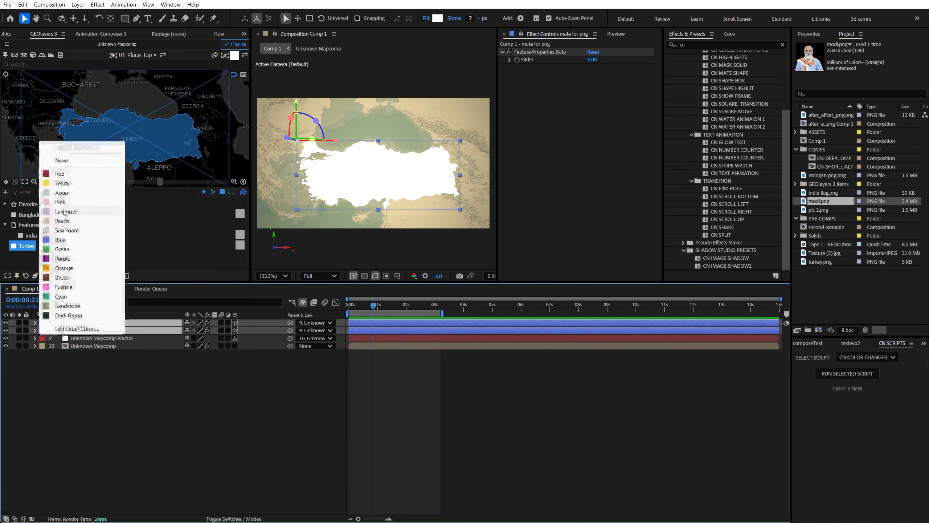
click(58, 299)
Add erdogan png.png to Comp 1, scale it to 61% and place it over the middle of Turkey
click(823, 175)
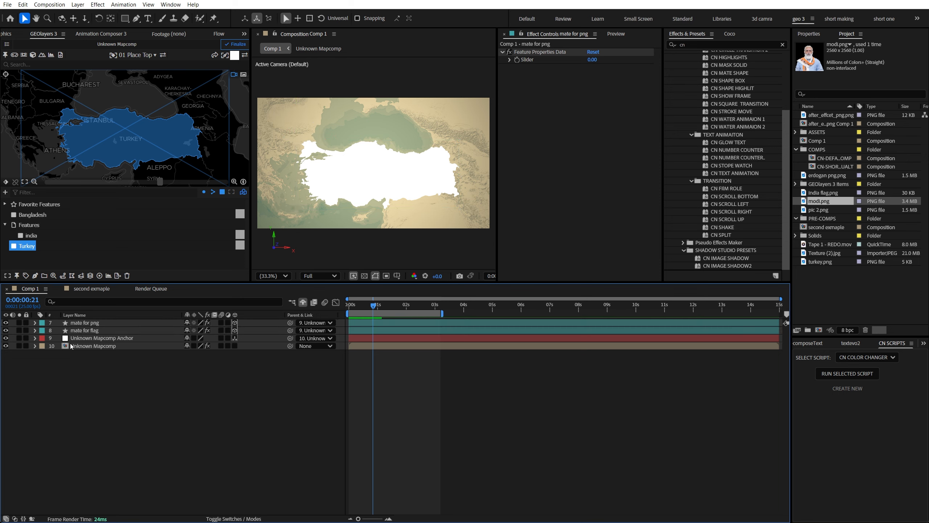
key(ctrl+slash)
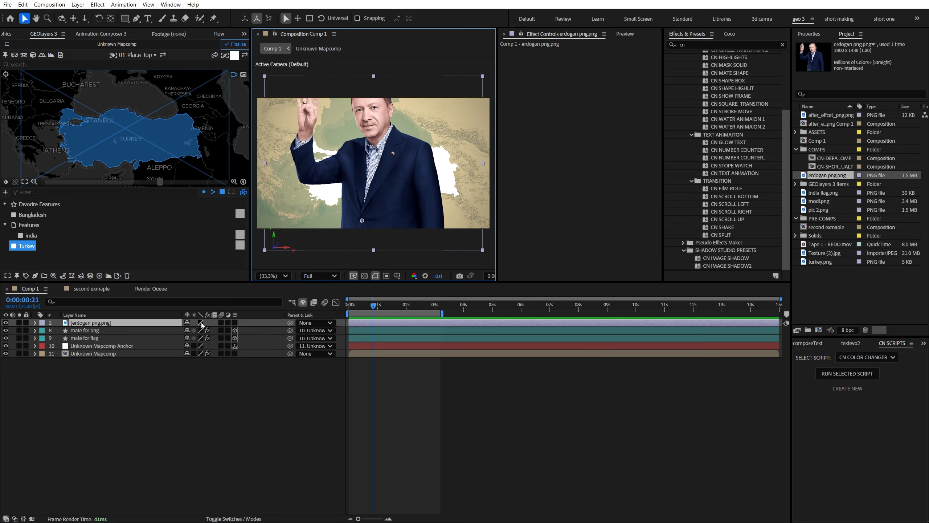
key(s)
drag(197, 330, 182, 332)
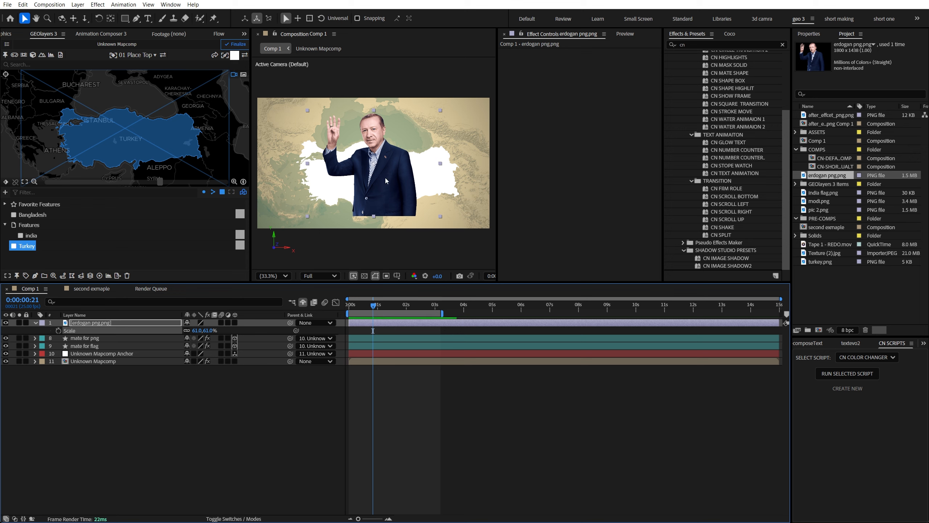
drag(385, 181, 392, 178)
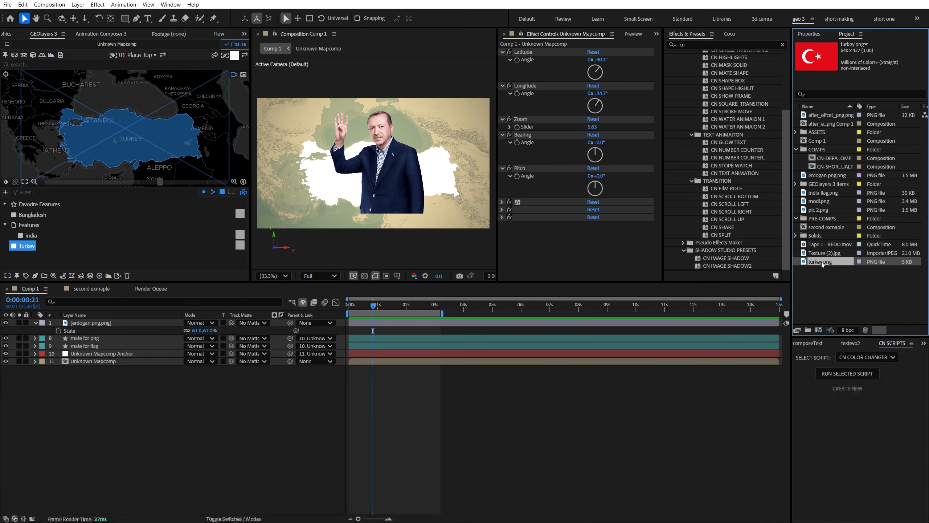
Add turkey.png to Comp 1, set its anchor point on its left edge and align that edge with Turkey's western coast
key(ctrl+slash)
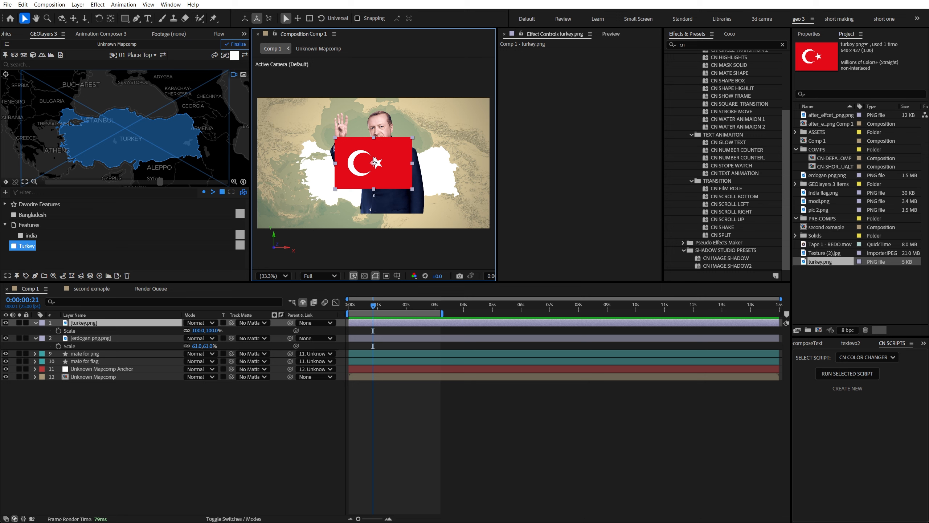
key(y)
drag(376, 167, 316, 176)
key(v)
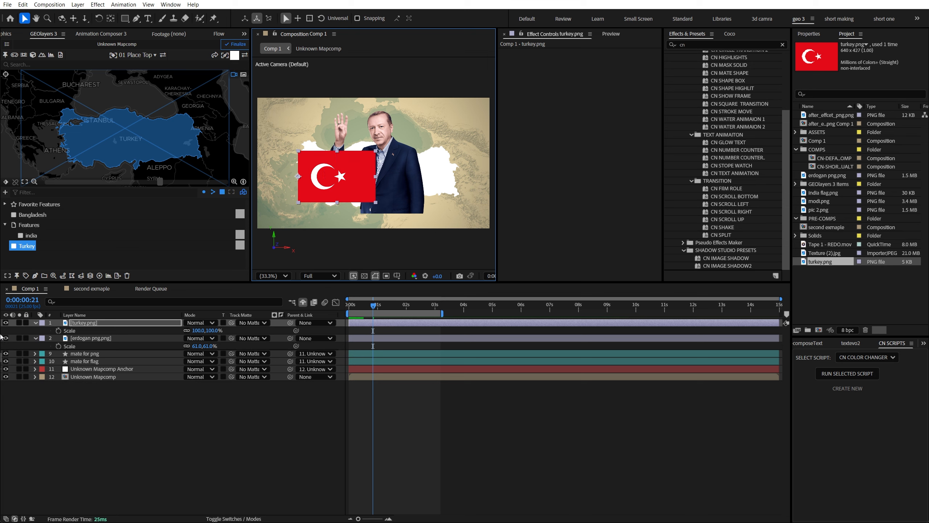
Hide the portrait layer and scale the turkey.png flag to 205% so it spans the country's width
click(3, 338)
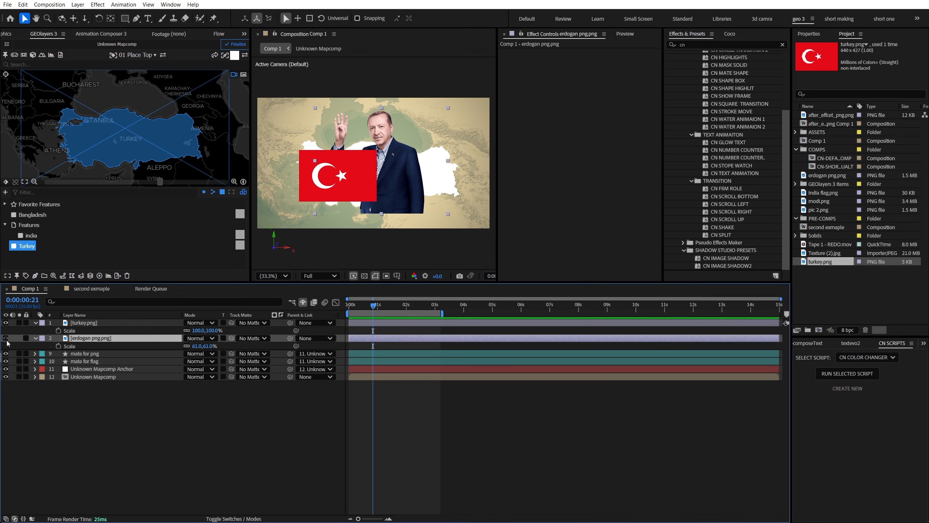
click(5, 339)
click(85, 323)
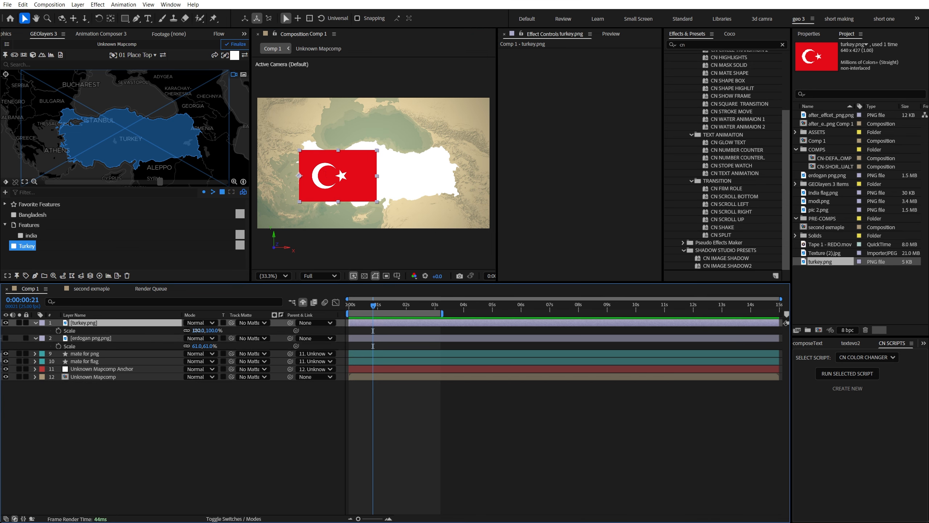
drag(206, 330, 237, 324)
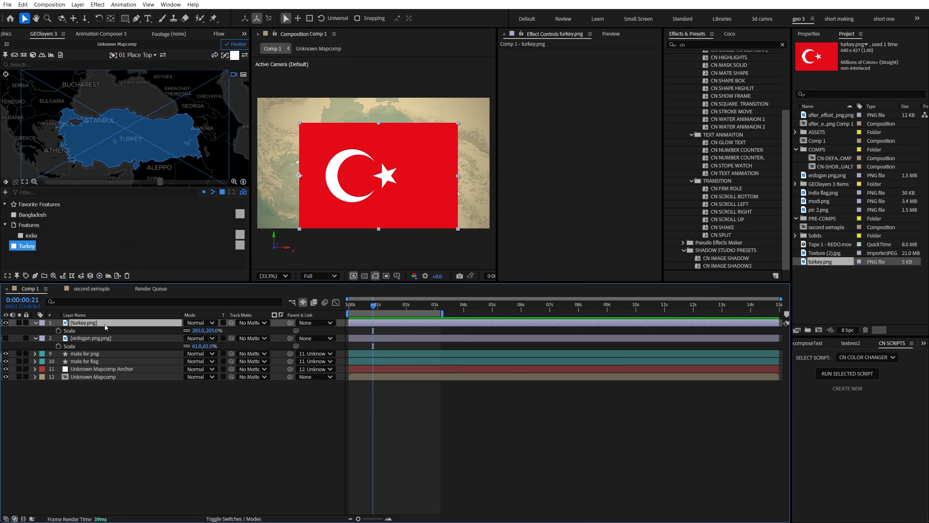
Move the turkey.png layer below the portrait layer and set its track matte to mate for flag
drag(105, 324, 101, 347)
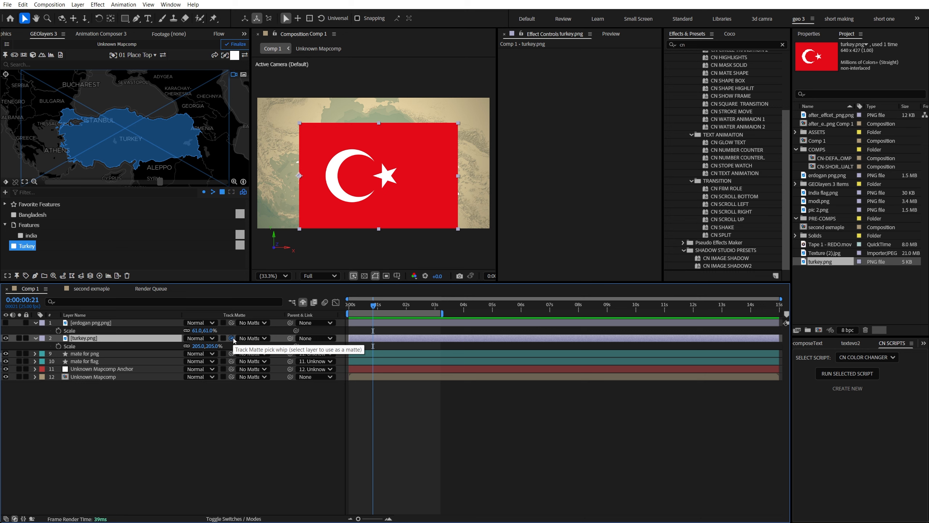
drag(191, 350, 100, 366)
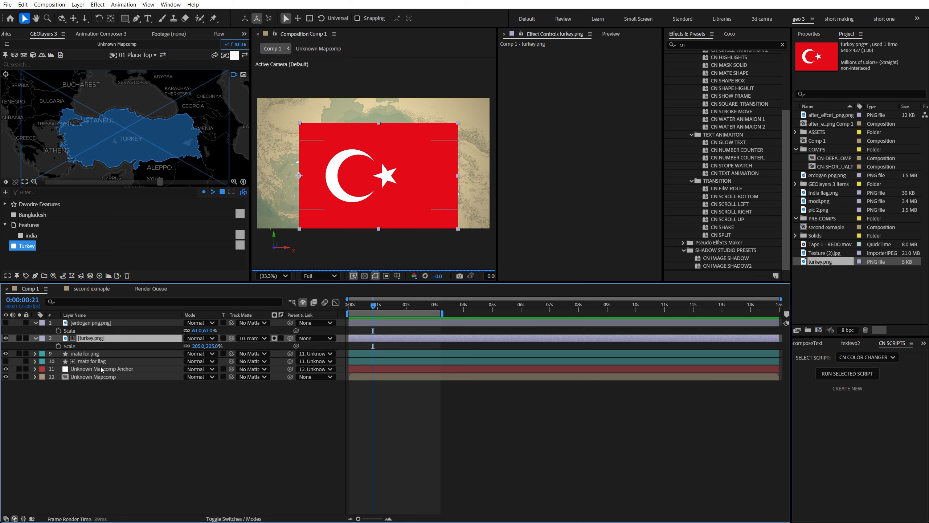
click(433, 185)
Scale the matted flag to 213% and nudge it so the crescent and star sit well inside the Turkey outline
drag(434, 183, 433, 183)
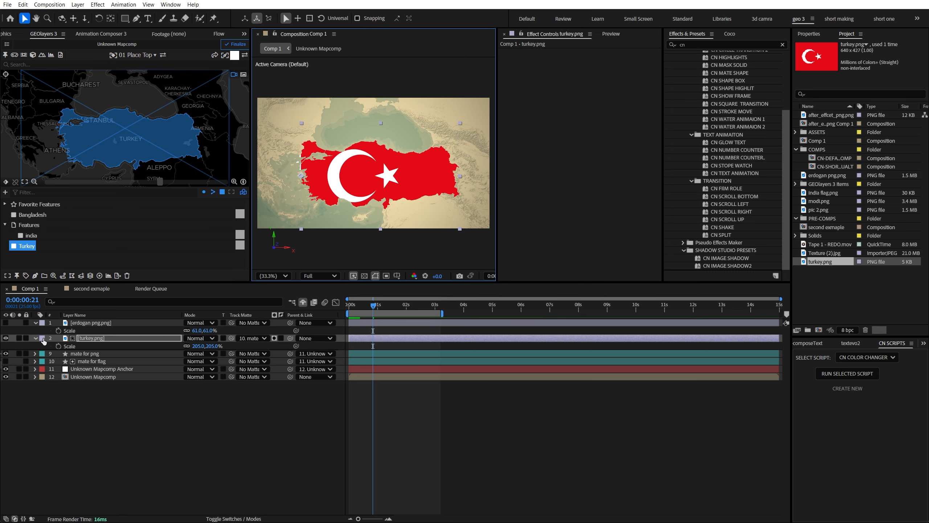
drag(197, 346, 199, 346)
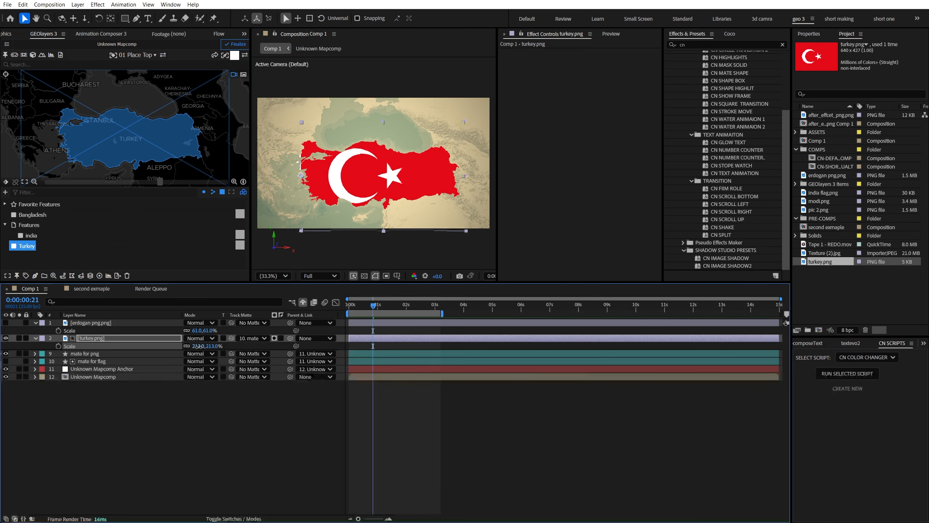
click(422, 188)
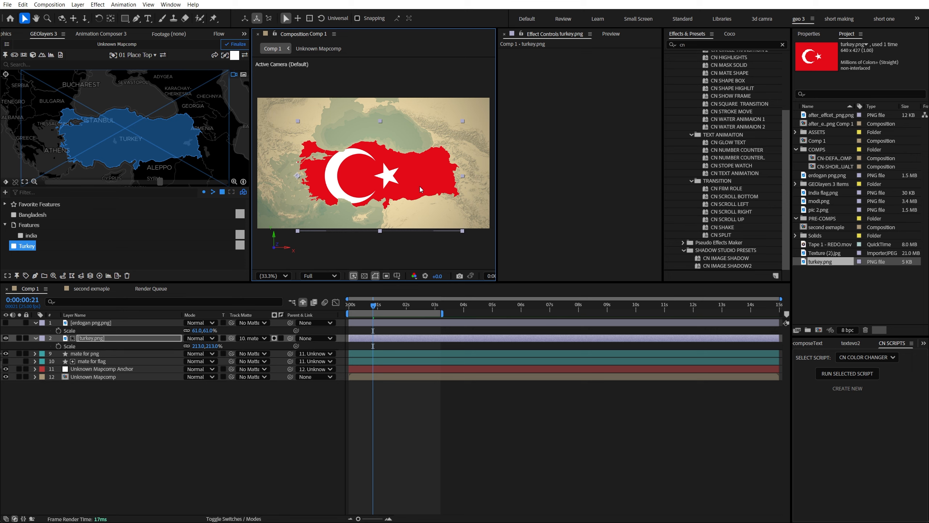
Set the turkey.png layer's blending mode to Multiply and hide the white mate for png layer
click(201, 338)
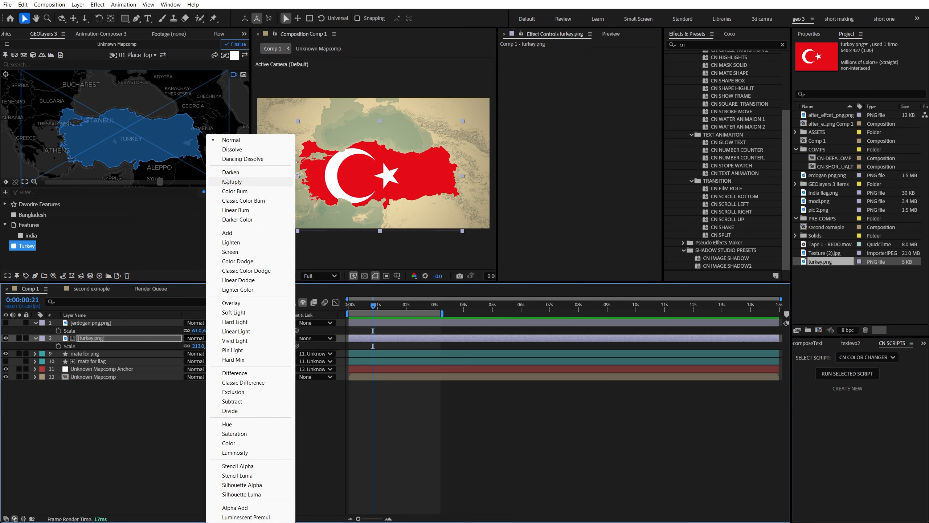
click(224, 181)
click(171, 407)
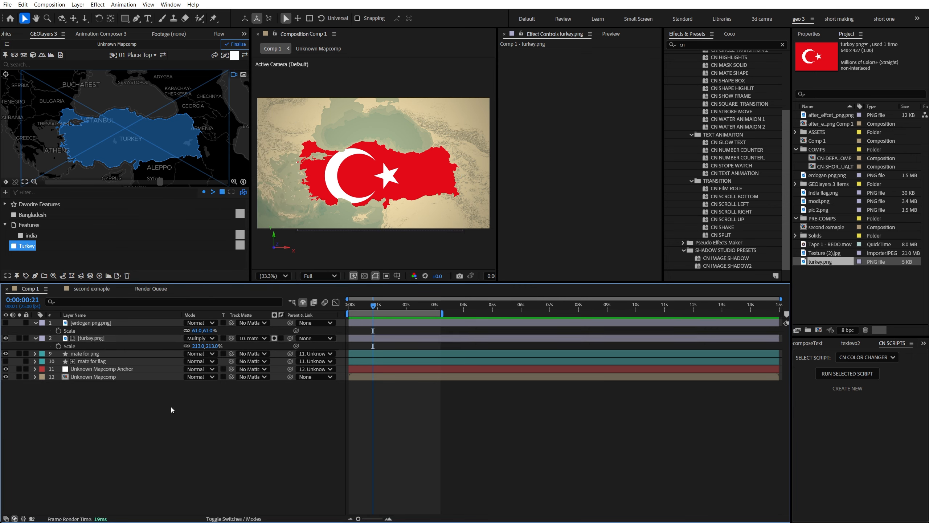
click(129, 342)
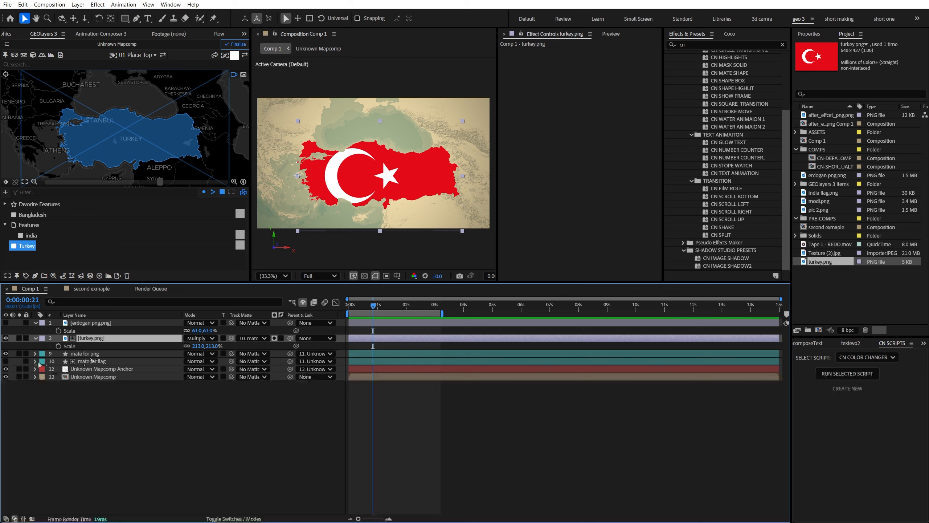
click(5, 353)
click(71, 409)
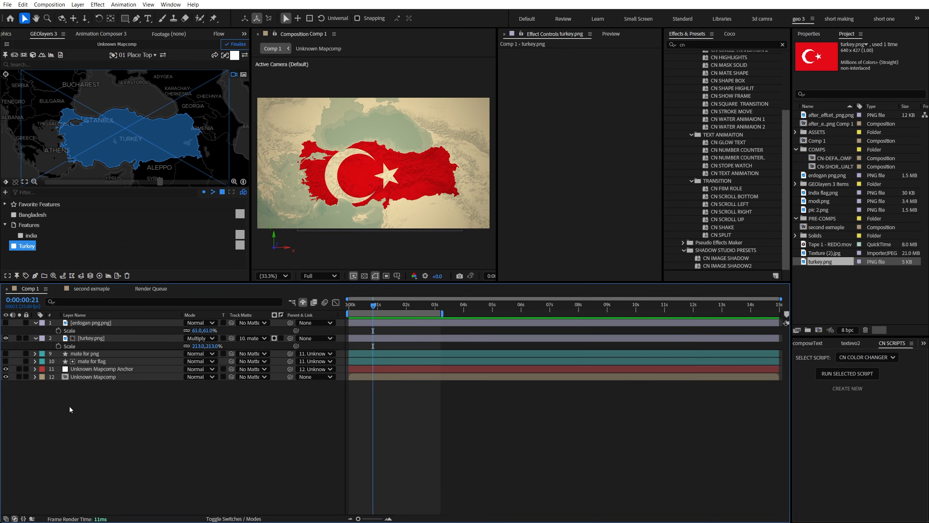
Collapse the flag layer's properties, show the portrait layer again and shift the portrait slightly east over the flag
click(36, 338)
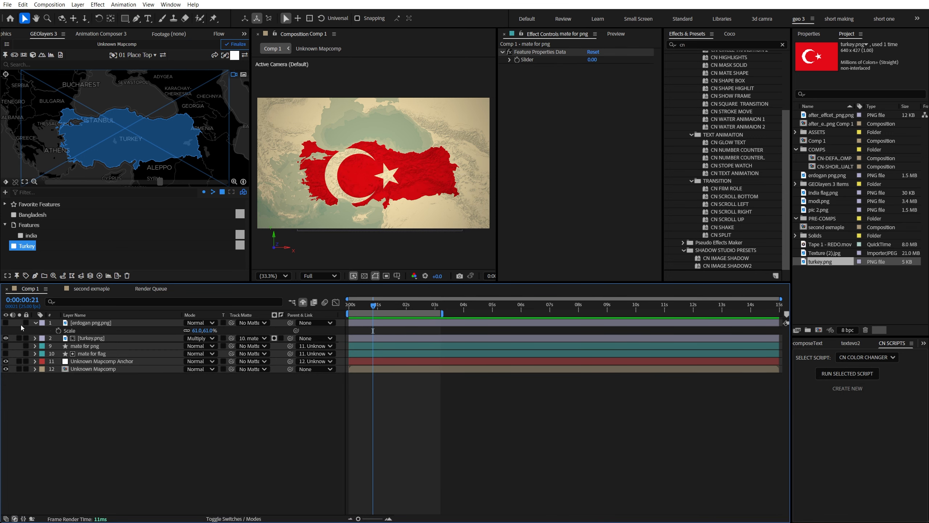
click(5, 322)
click(377, 169)
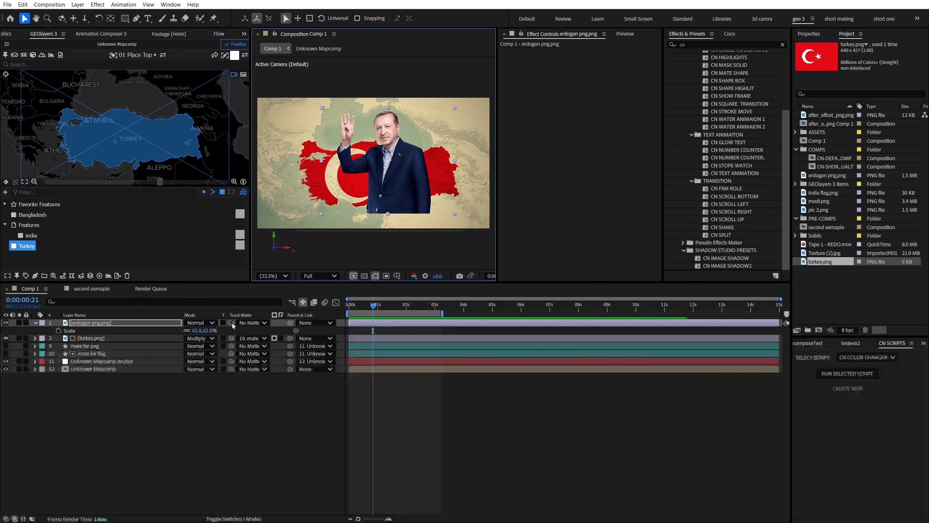
Set the portrait layer's track matte to mate for flag
drag(231, 322, 132, 353)
click(93, 368)
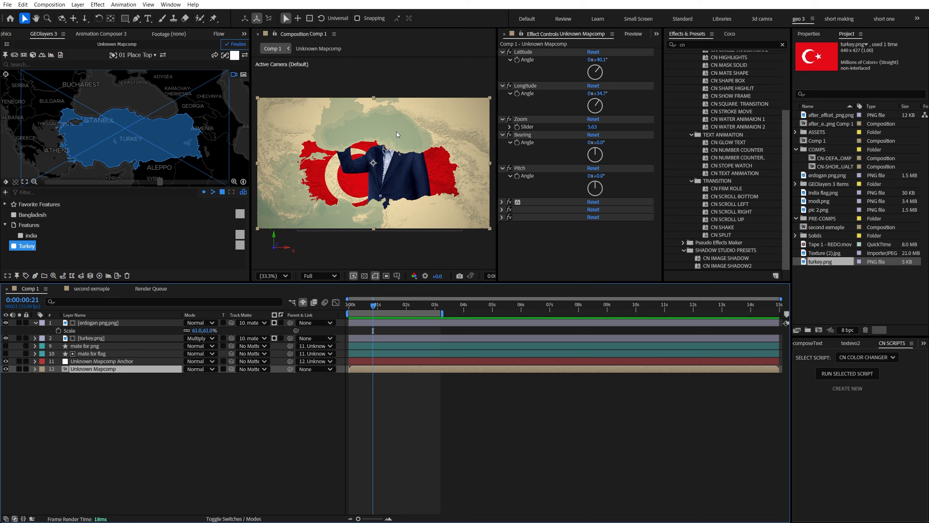
click(86, 402)
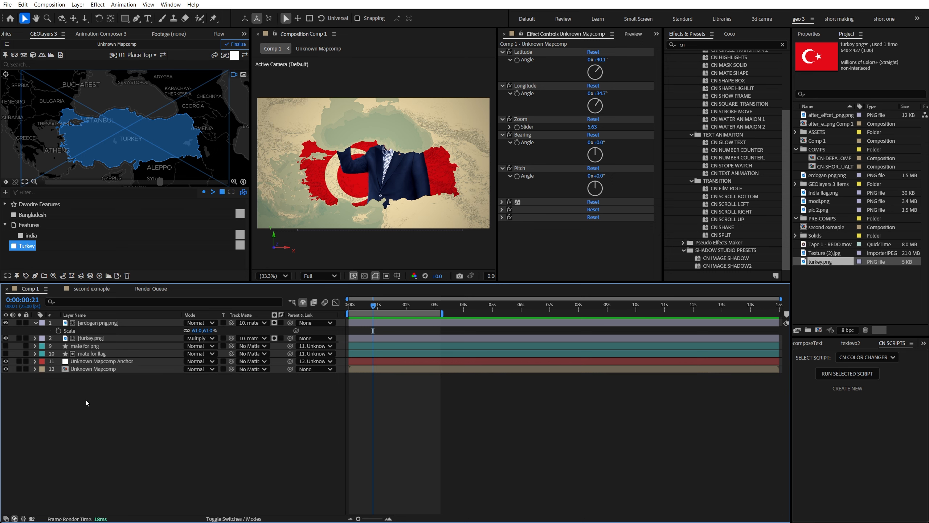
click(96, 327)
Move the mate for png layer directly below the portrait layer and make it visible
click(87, 346)
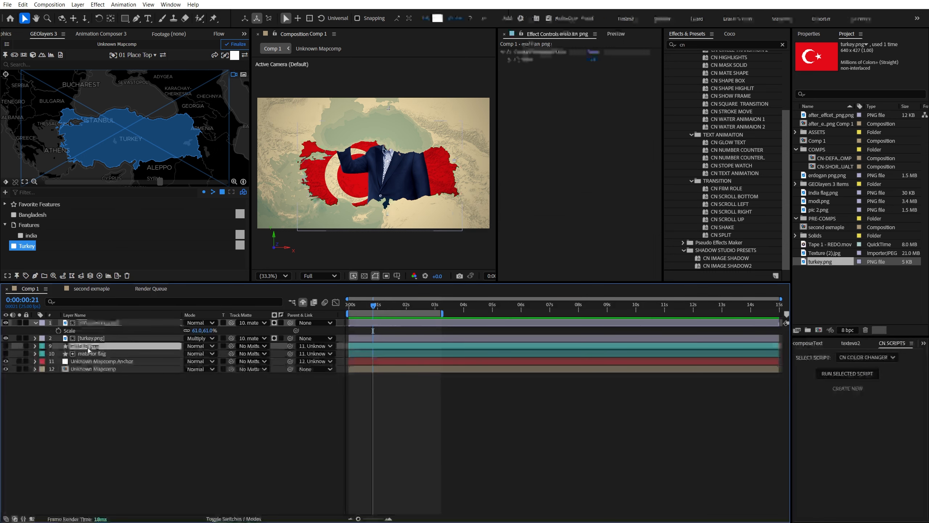
drag(87, 350, 86, 339)
click(5, 338)
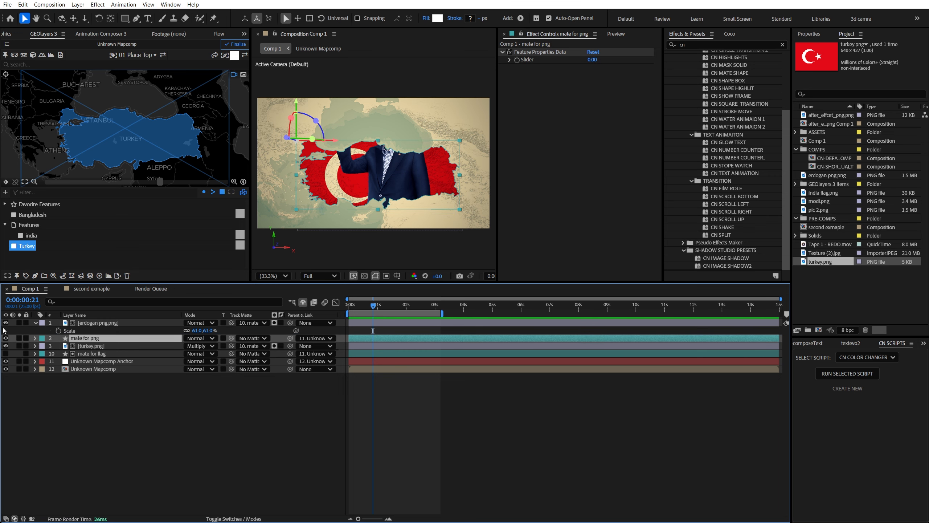
key(F2)
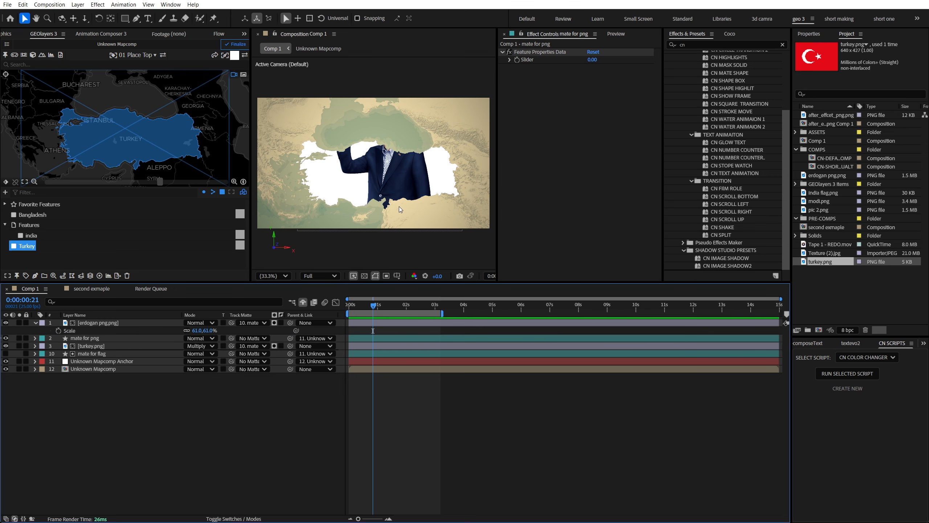
Remove the portrait layer's current track matte, use mate for png as its matte instead and solo the portrait
click(5, 322)
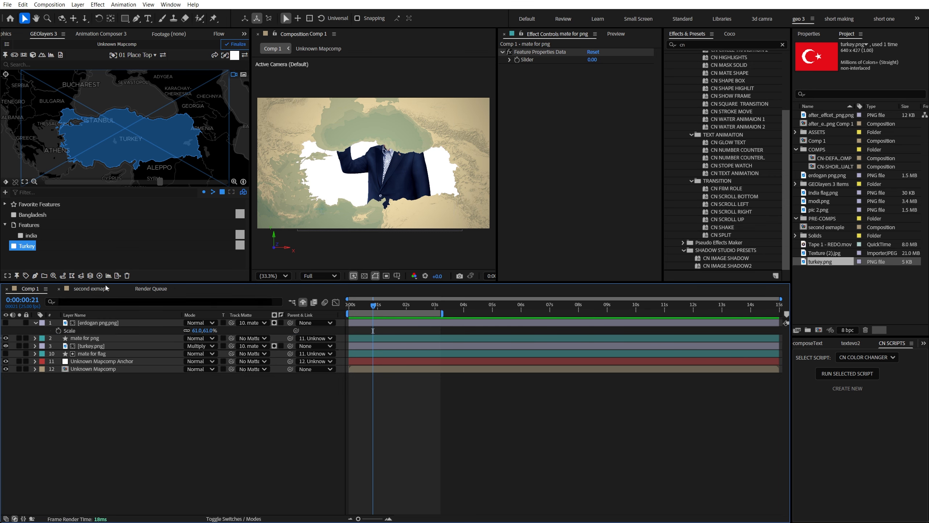
click(105, 322)
click(252, 327)
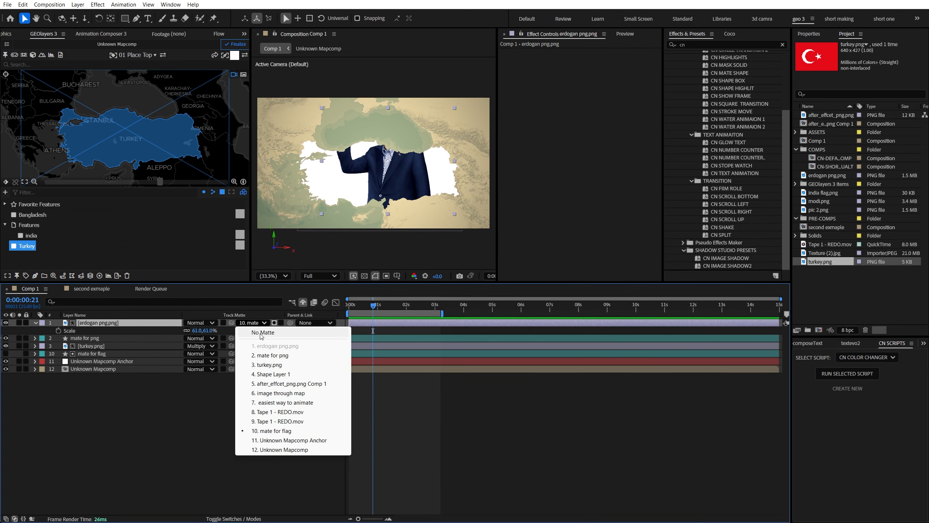
click(261, 335)
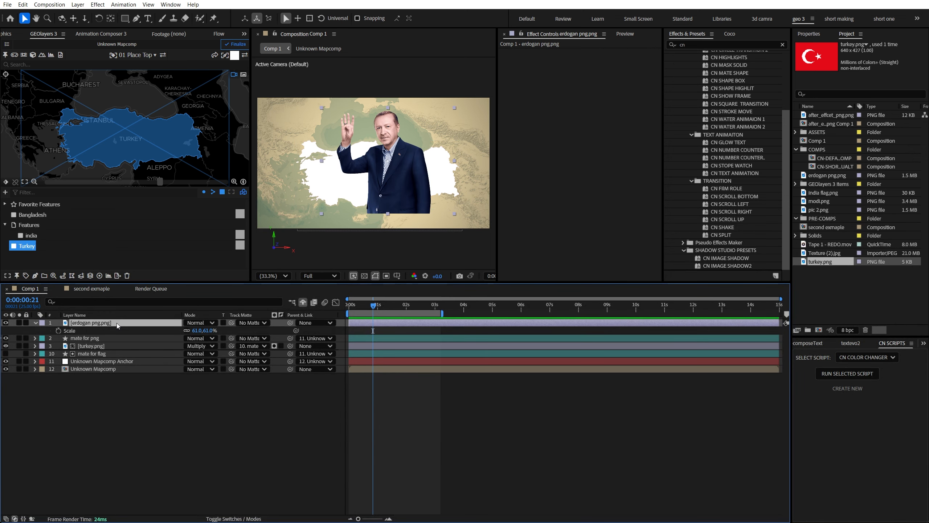
drag(231, 323, 108, 342)
click(19, 323)
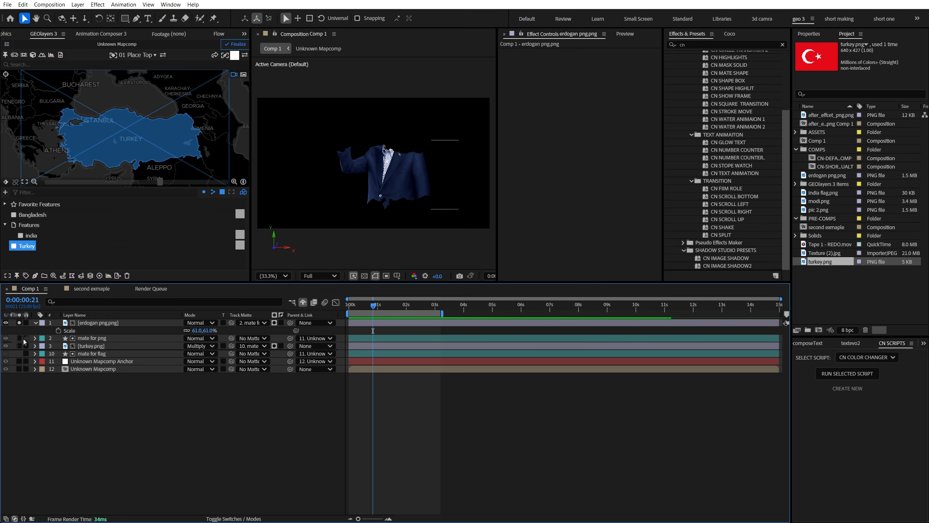
Solo the mate for png layer together with the portrait layer and select mate for png
click(19, 338)
click(20, 347)
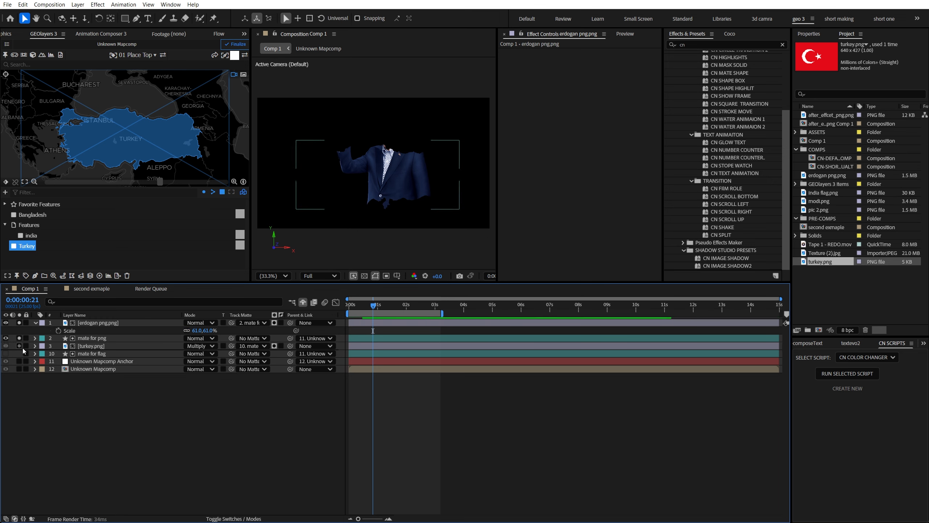
click(394, 173)
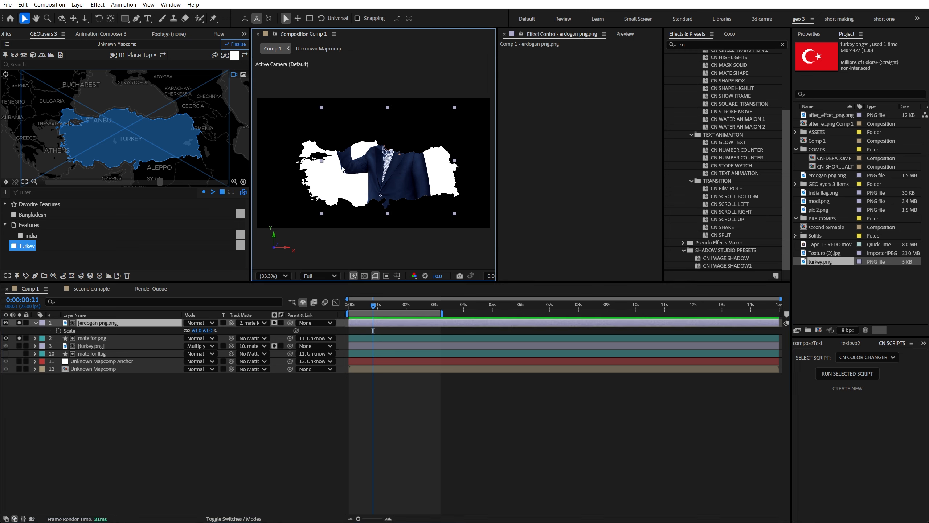
click(121, 337)
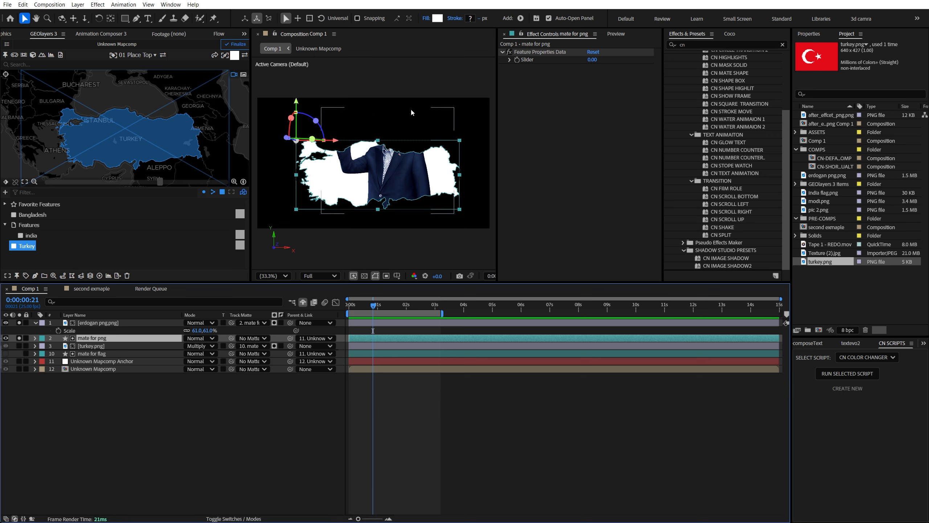
click(389, 143)
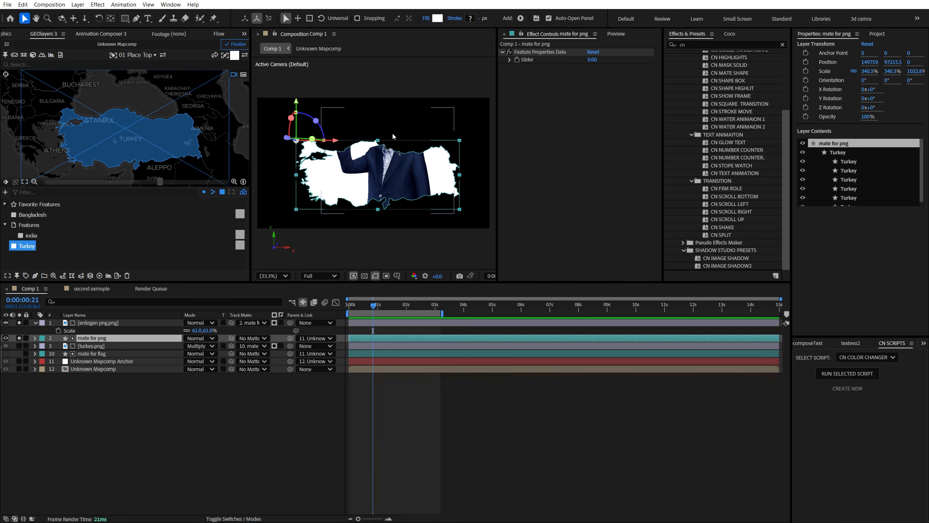
Draw a rectangle shape of about 2986 x 1766 around the portrait's head and raised hand inside mate for png, and collapse the layer
click(123, 20)
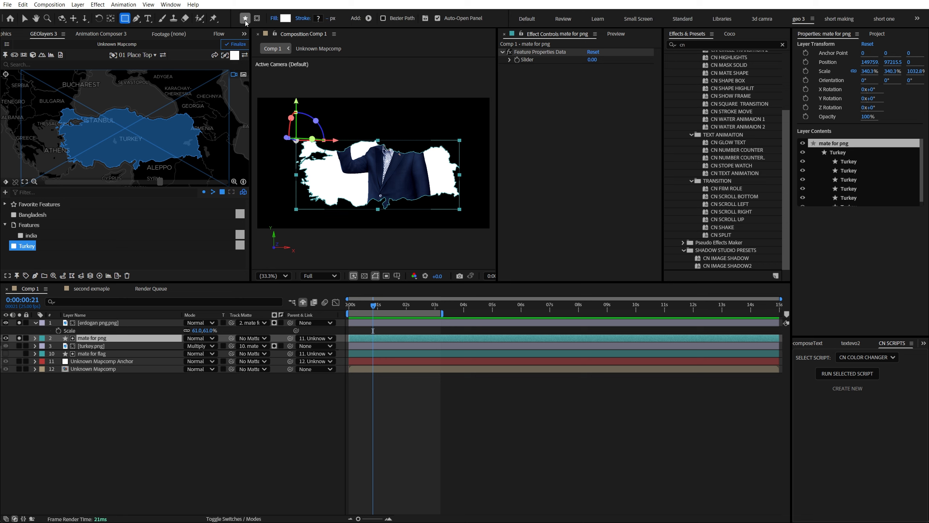
drag(323, 106, 442, 176)
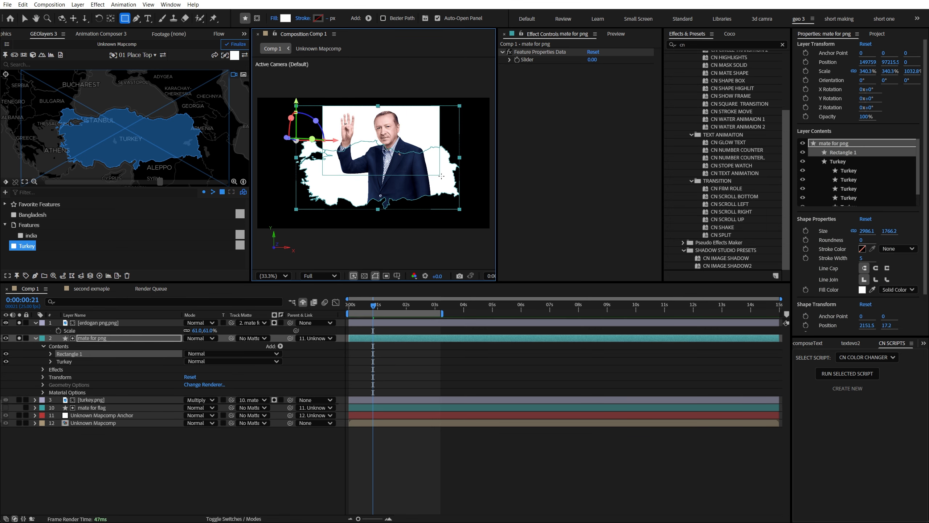
click(41, 341)
click(35, 338)
click(127, 417)
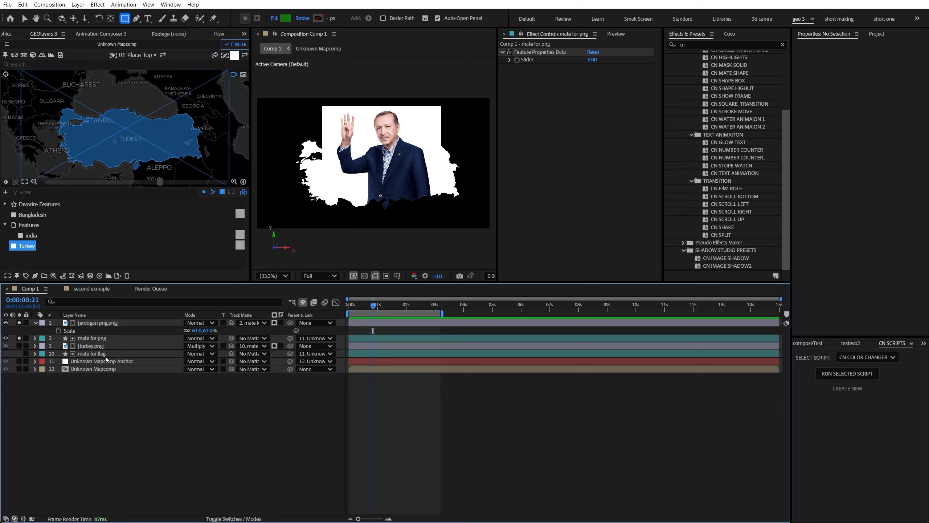
Turn off solo on the portrait and mate for png layers and hide mate for png
click(19, 323)
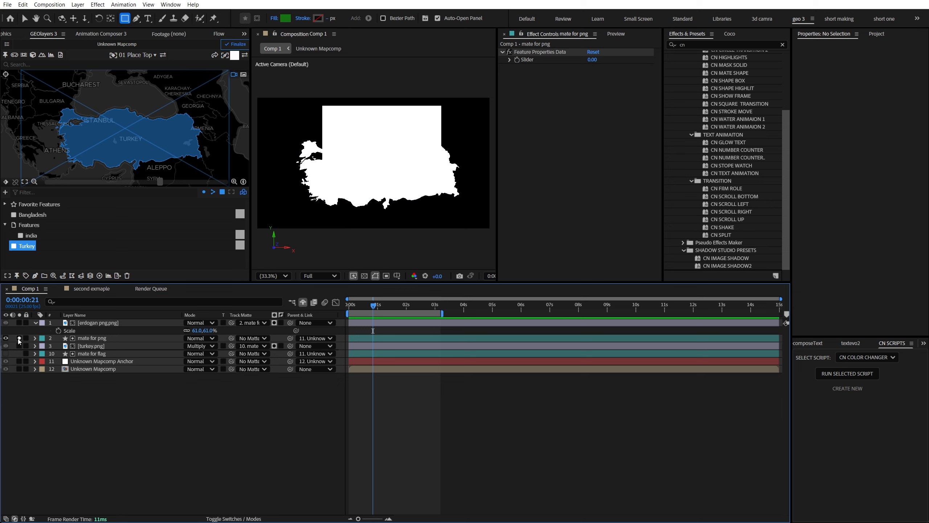
click(19, 338)
click(51, 338)
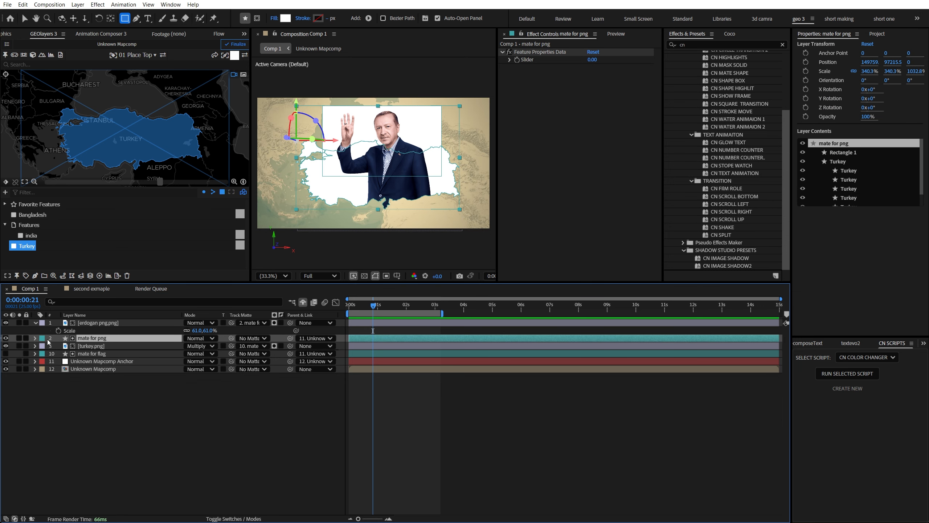
click(5, 338)
click(108, 446)
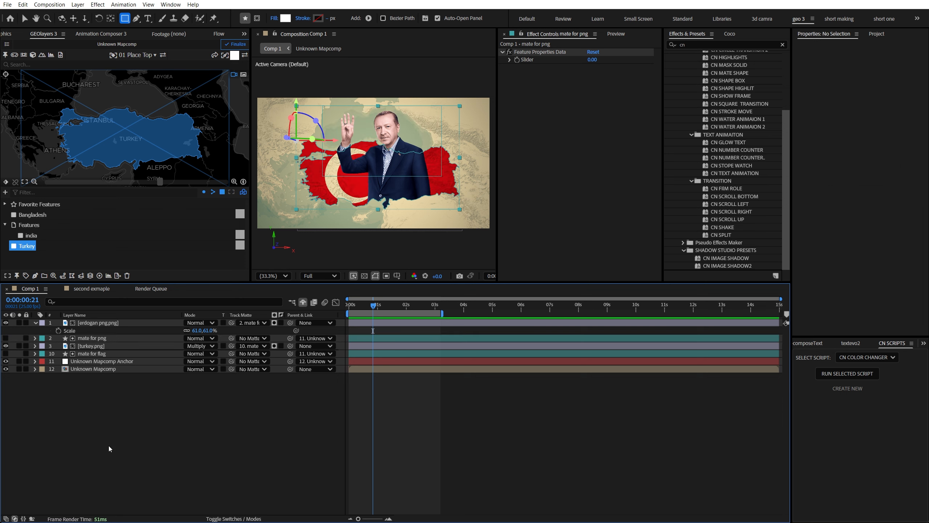
At the start of the timeline, lower the portrait layer to position 1077, 931
drag(380, 307, 318, 321)
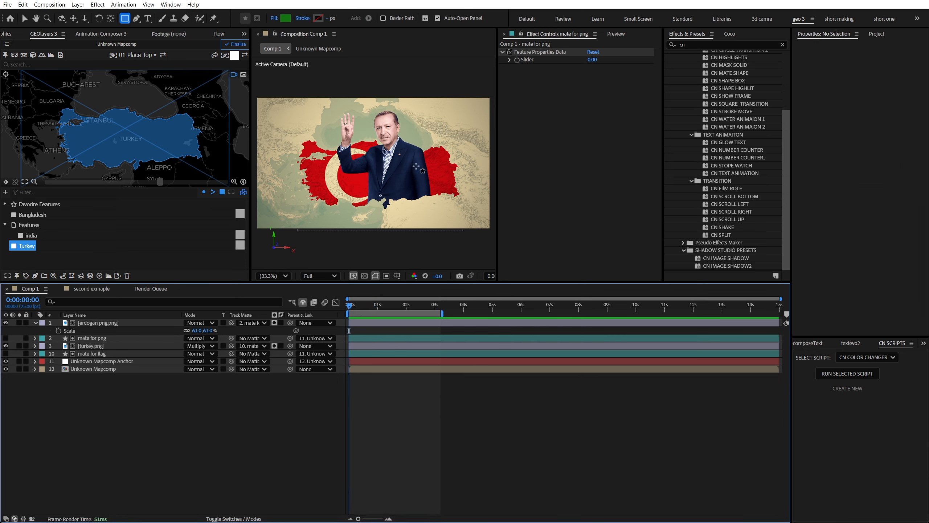
key(v)
click(158, 323)
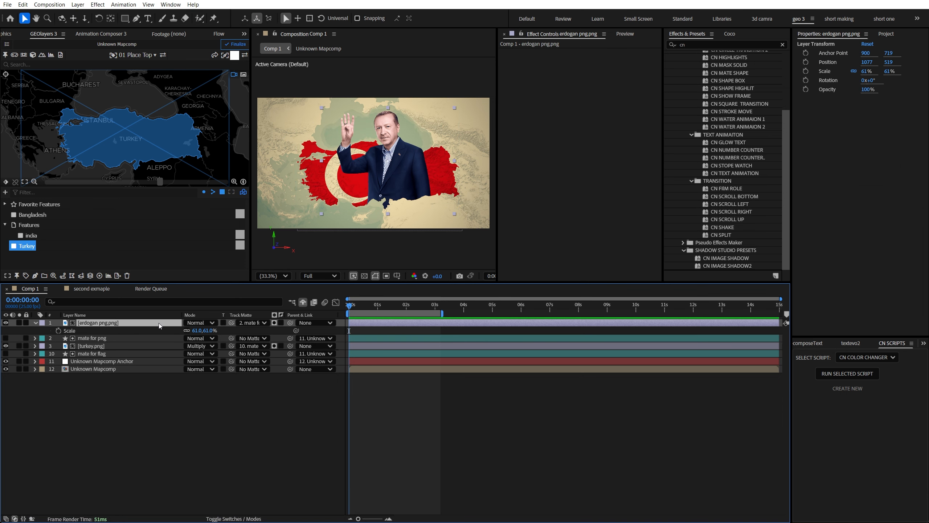
key(p)
drag(209, 332, 447, 280)
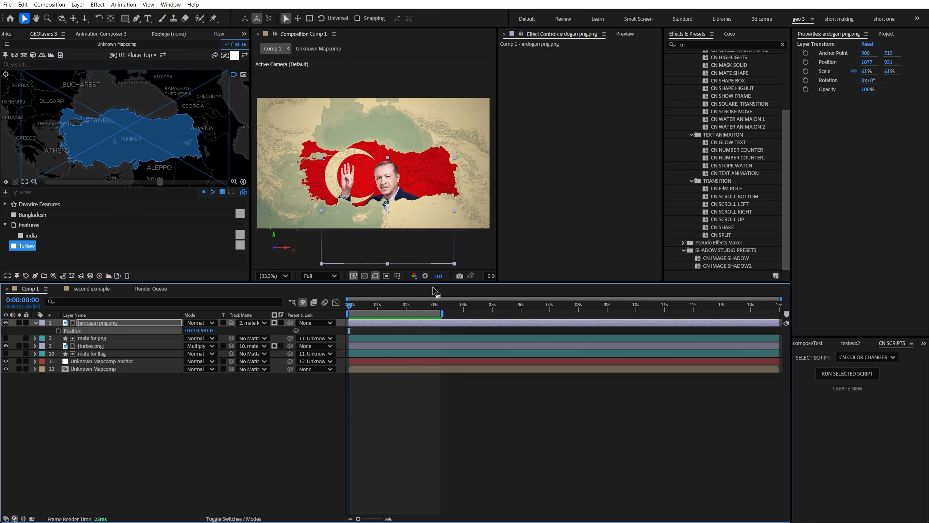
Undo the portrait's move, the solo and visibility changes and the rectangle added to mate for png
key(ctrl+z)
key(ctrl+z)
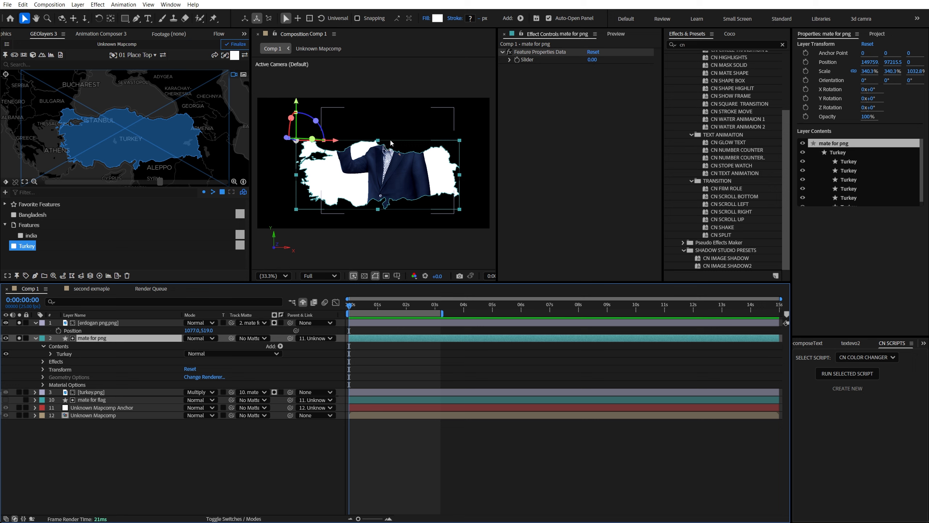
Draw a closed six-point freeform shape with the Pen tool around the portrait's head and upper torso inside mate for png
click(125, 19)
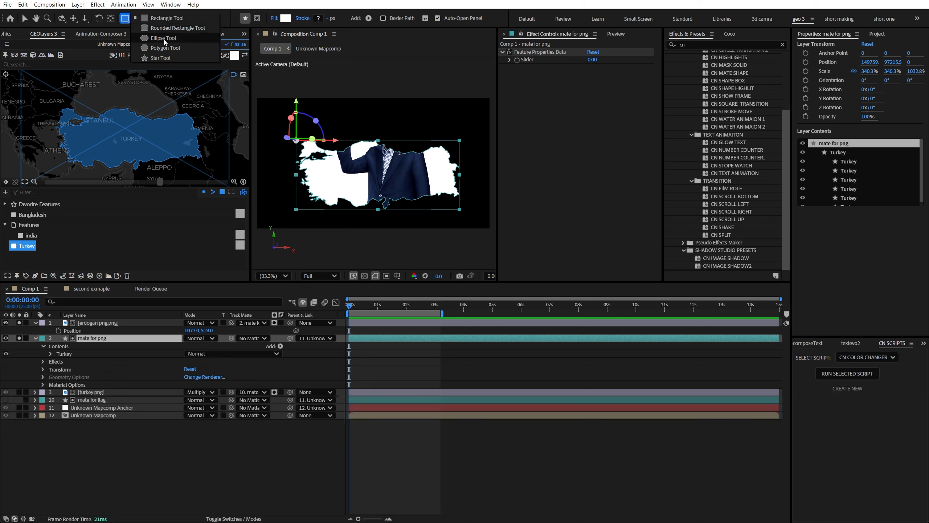
click(160, 57)
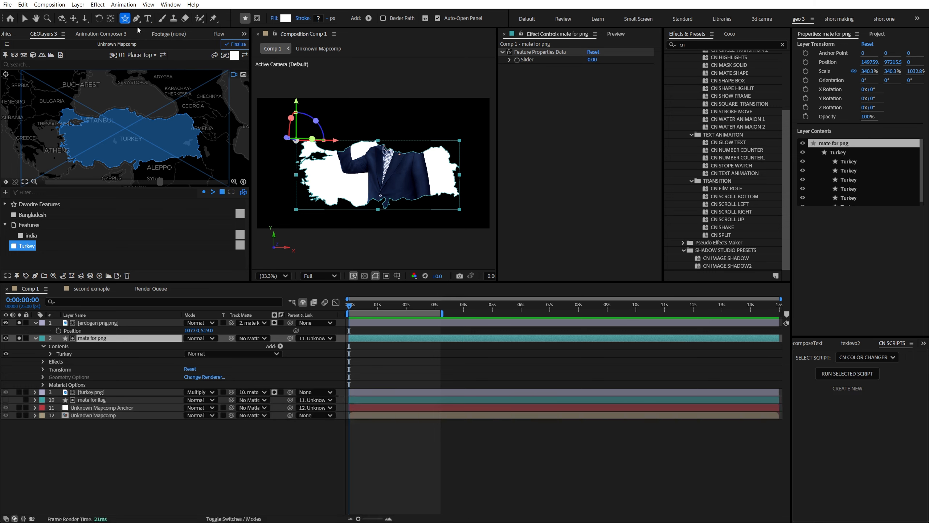
click(136, 20)
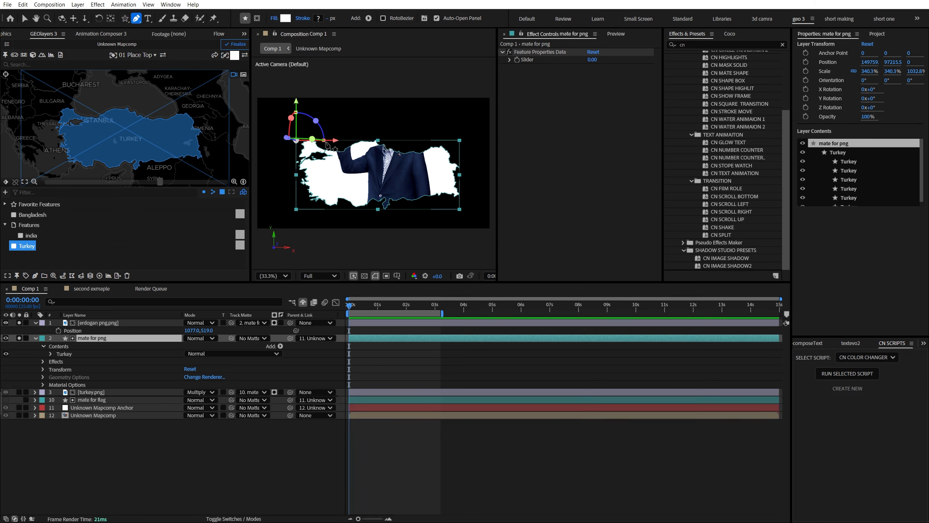
click(345, 159)
click(350, 118)
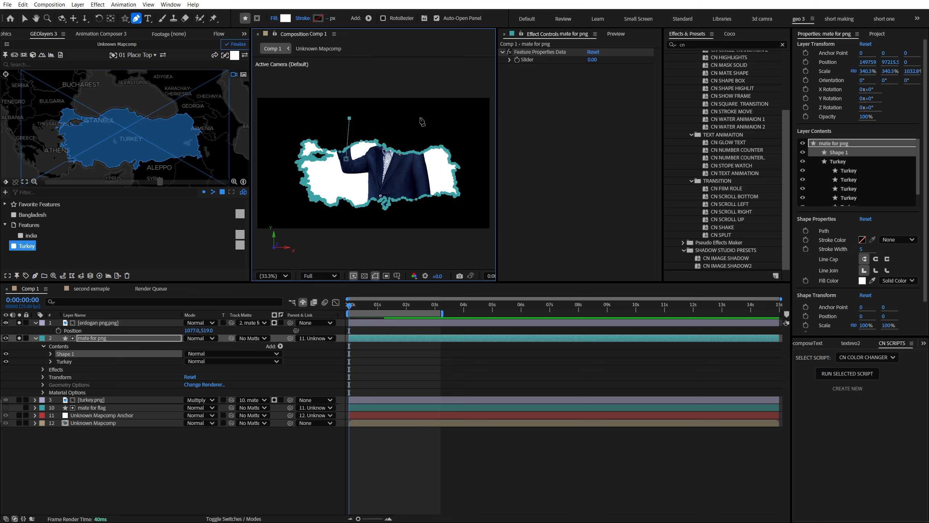
click(420, 118)
click(444, 146)
click(433, 165)
click(377, 165)
click(346, 159)
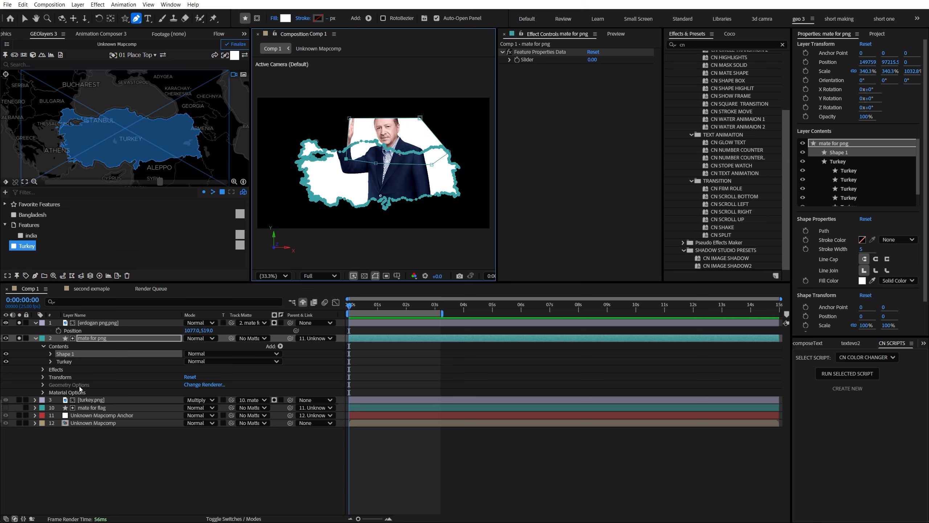
Delete the freeform Shape 1 from the contents of mate for png
click(65, 354)
key(Delete)
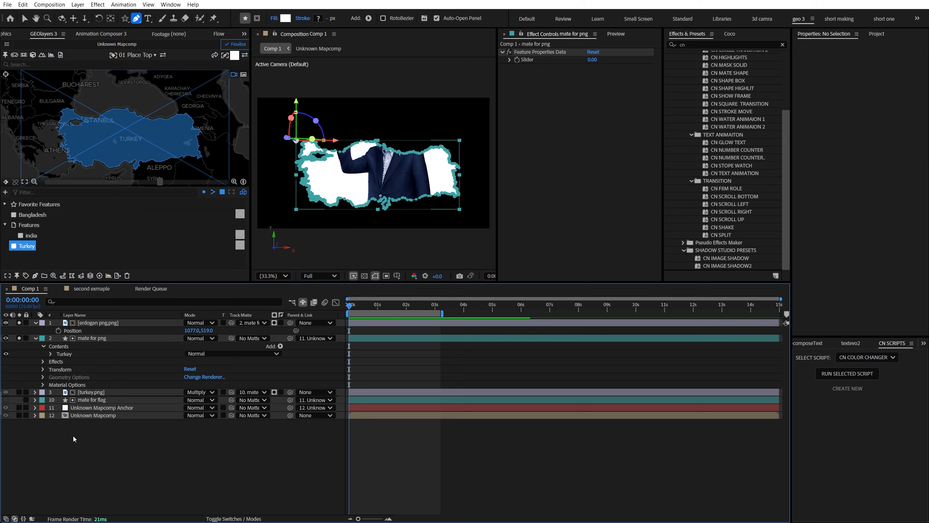
With the Pen tool active, expand the contents of mate for png and its Turkey group to list the individual shapes
scroll(404, 153, up, 3)
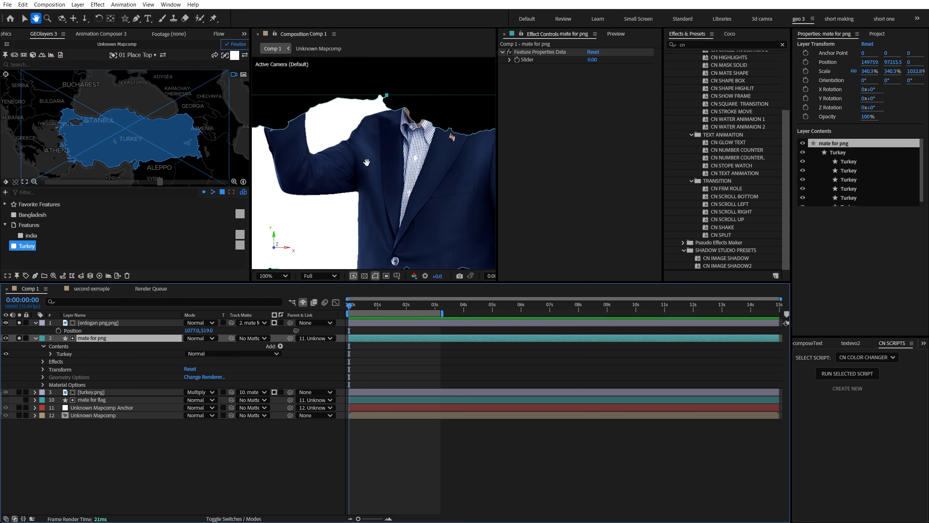
scroll(354, 142, down, 2)
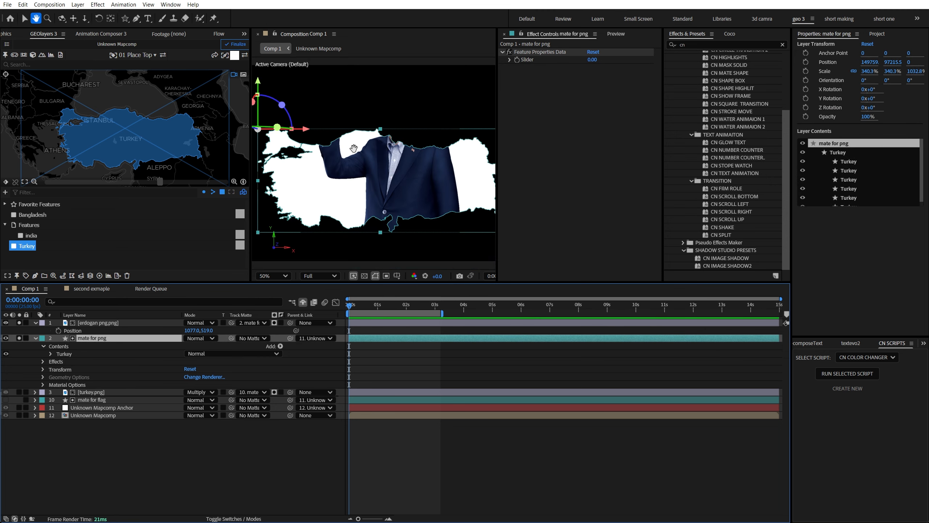
key(g)
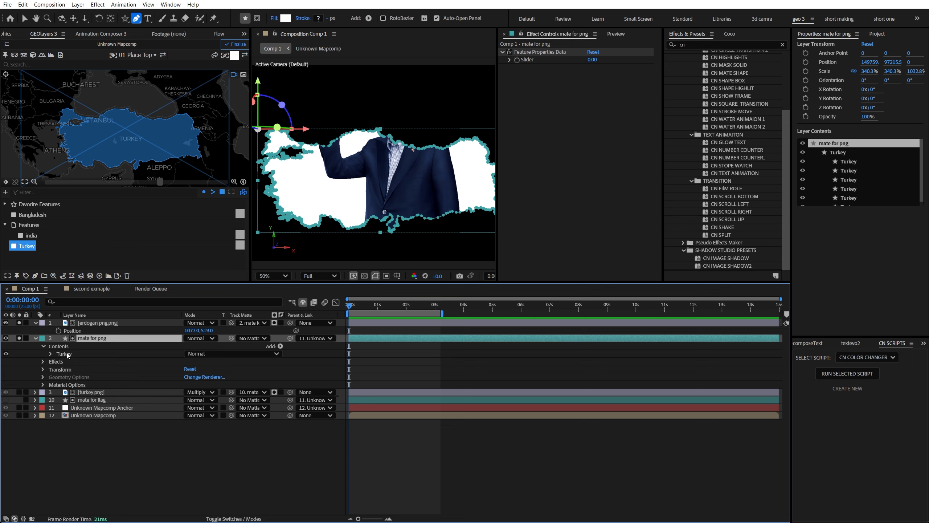
click(34, 340)
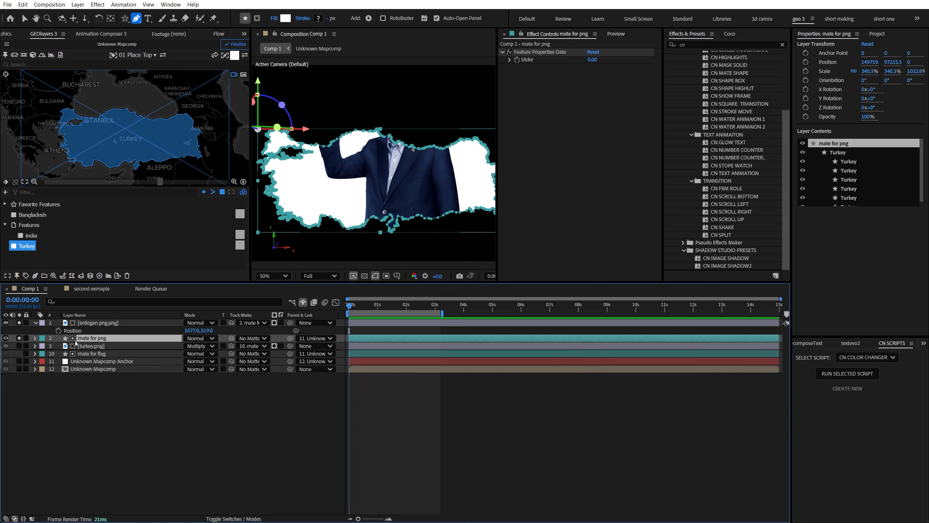
click(35, 340)
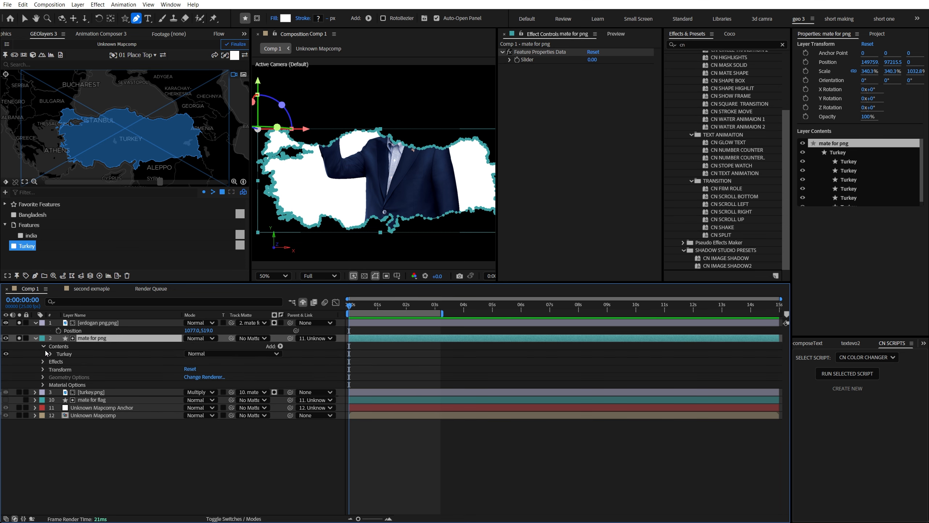
click(44, 346)
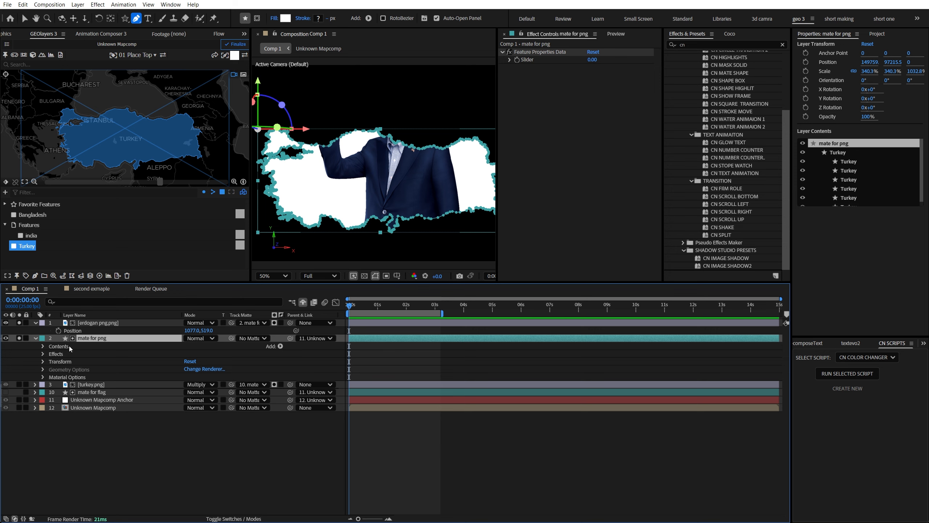
click(69, 346)
click(43, 345)
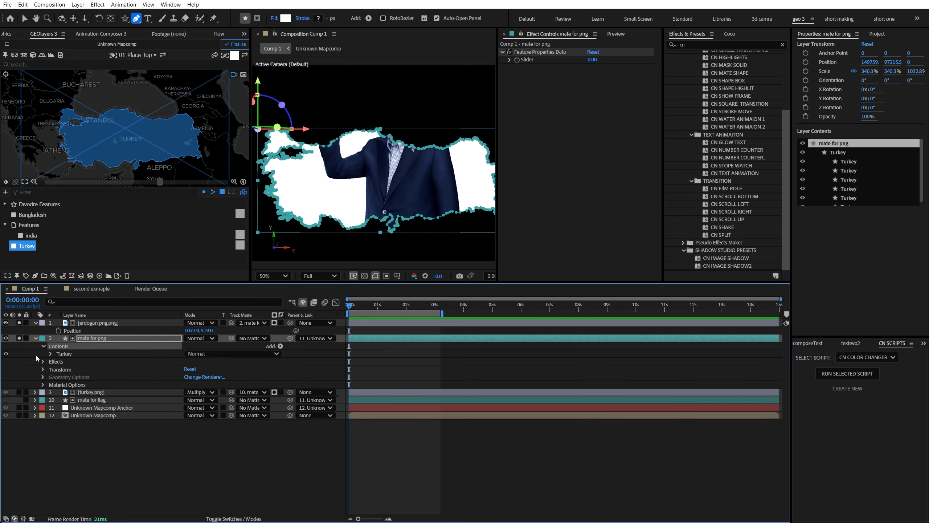
click(66, 353)
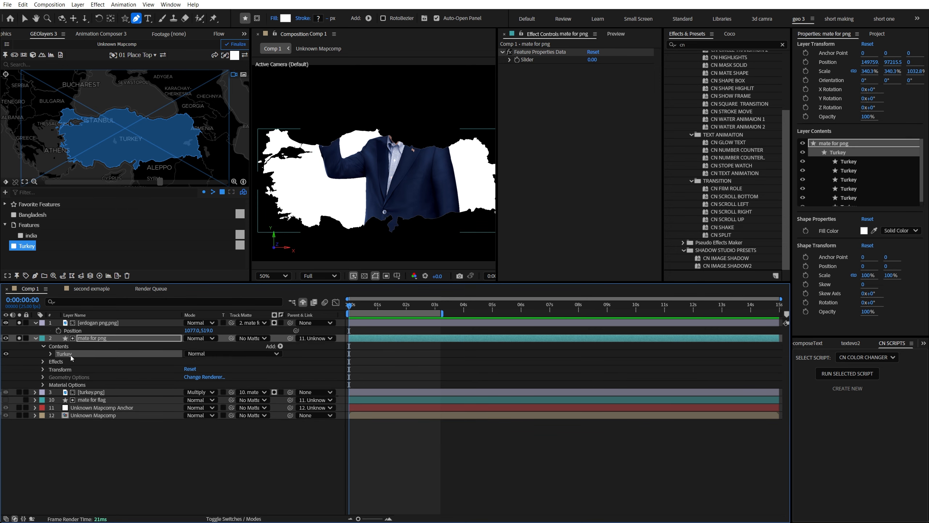
click(51, 354)
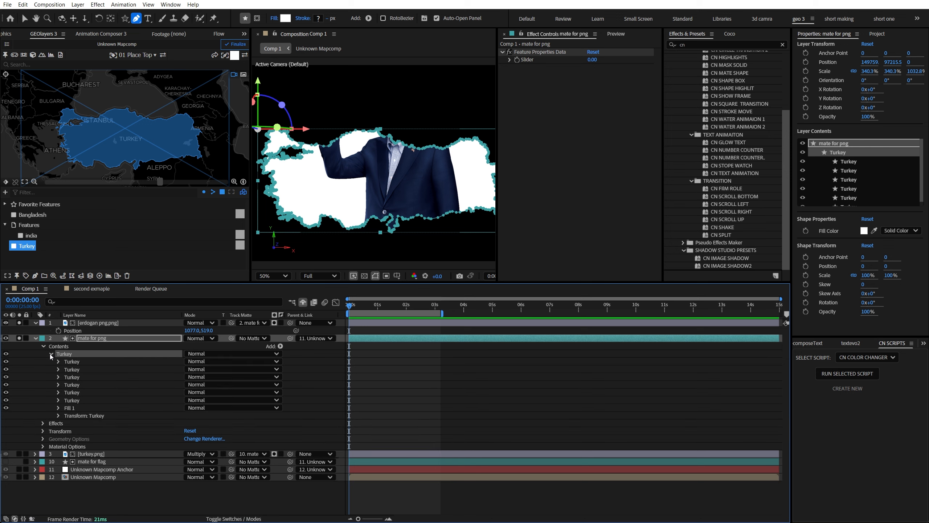
Hide the portrait layer above the soloed mate for png layer
click(40, 375)
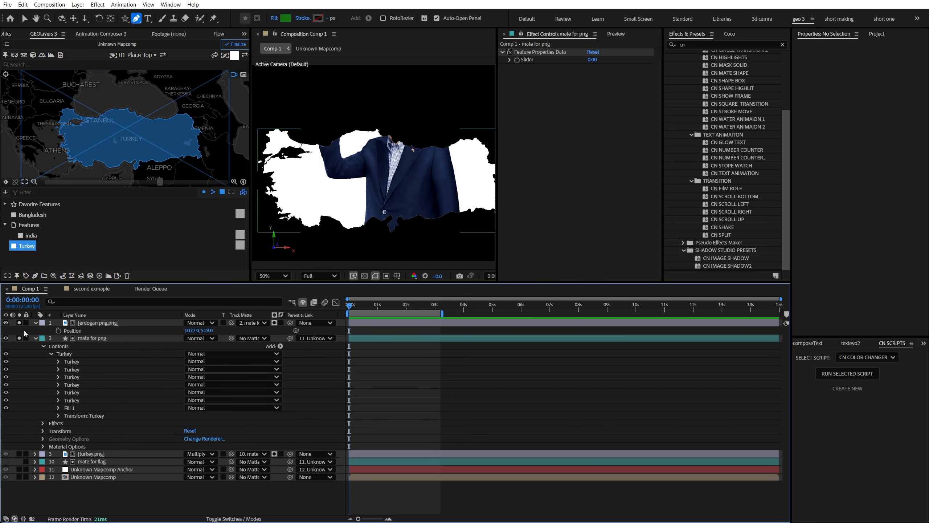
click(106, 323)
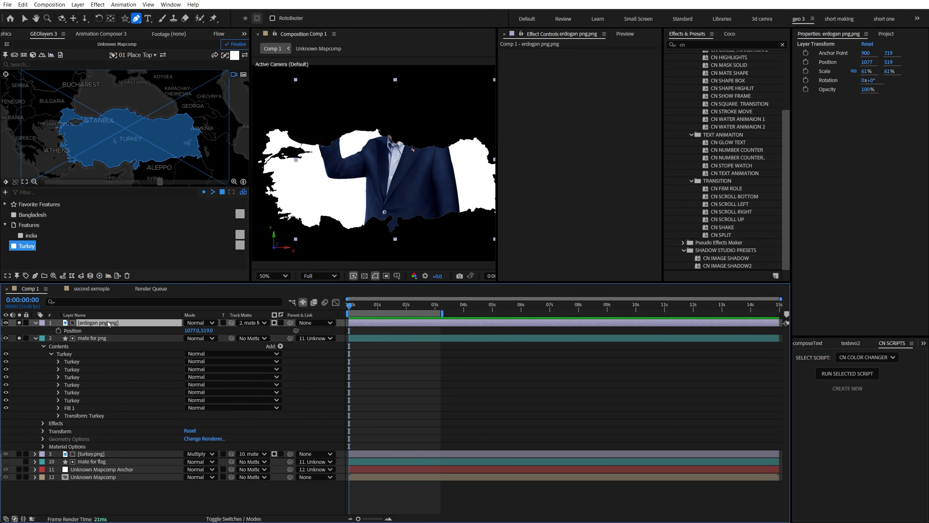
click(5, 323)
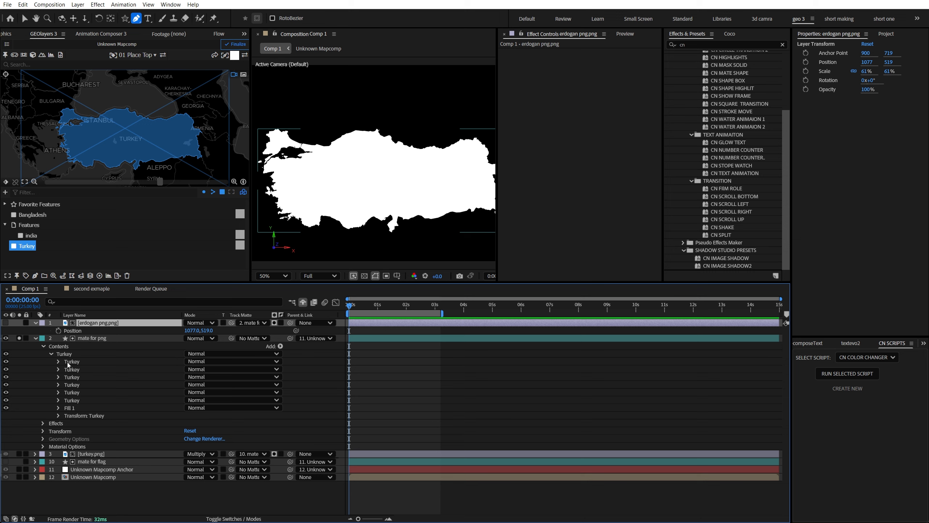
Examine the individual Turkey shapes in mate for png to identify which one forms the upper country outline
click(81, 361)
click(80, 376)
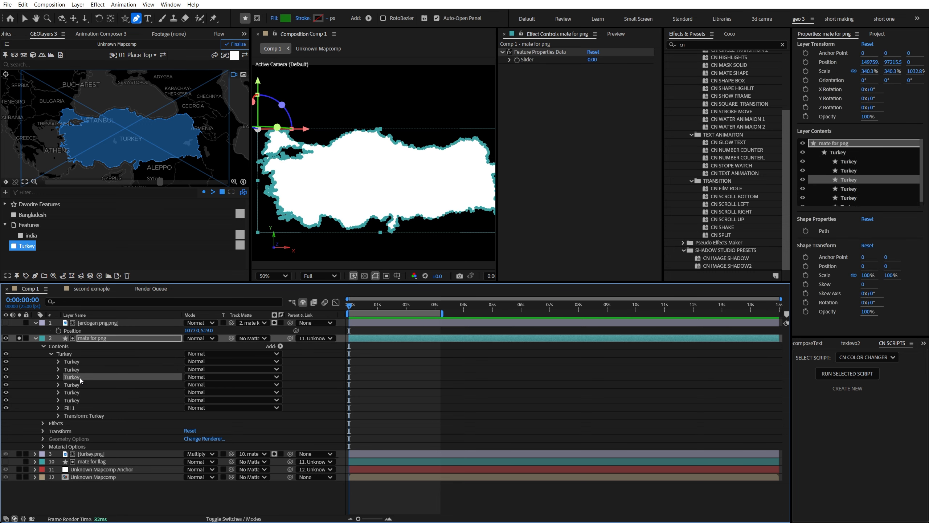
click(82, 400)
click(81, 392)
click(80, 379)
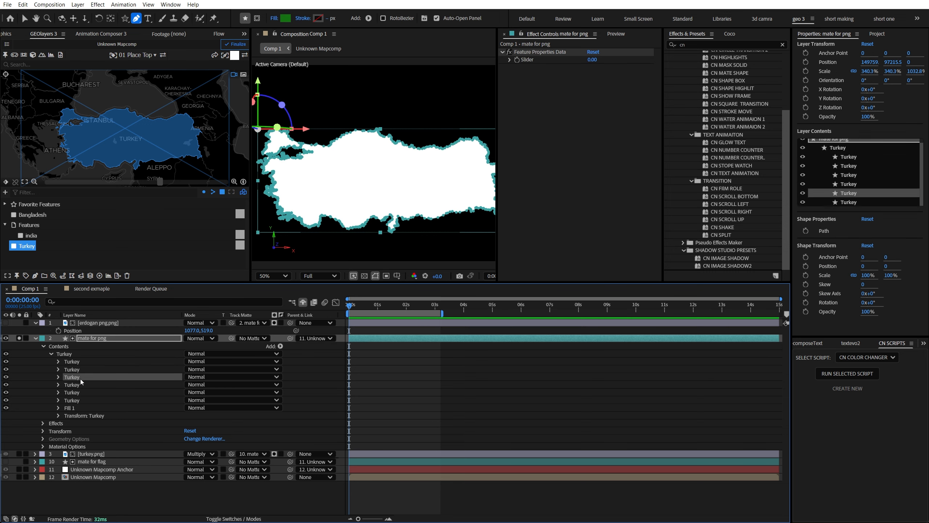
click(82, 362)
click(80, 376)
click(81, 361)
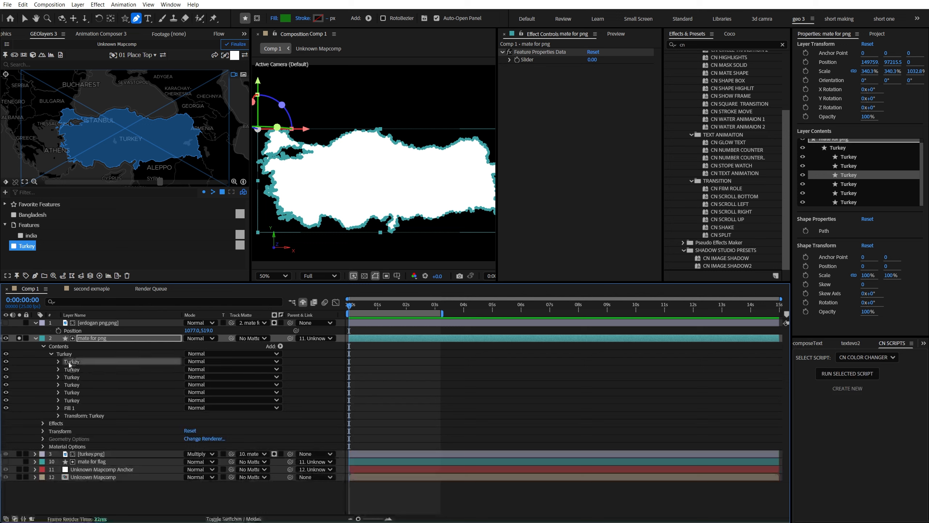
Expand the first Turkey shape in the contents of mate for png and select its path
key(space)
scroll(370, 136, up, 1)
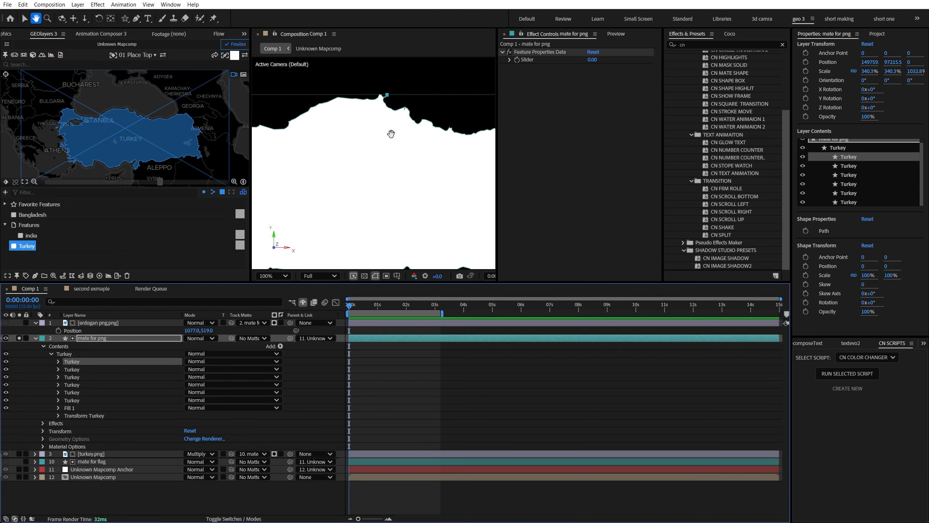
scroll(390, 134, down, 1)
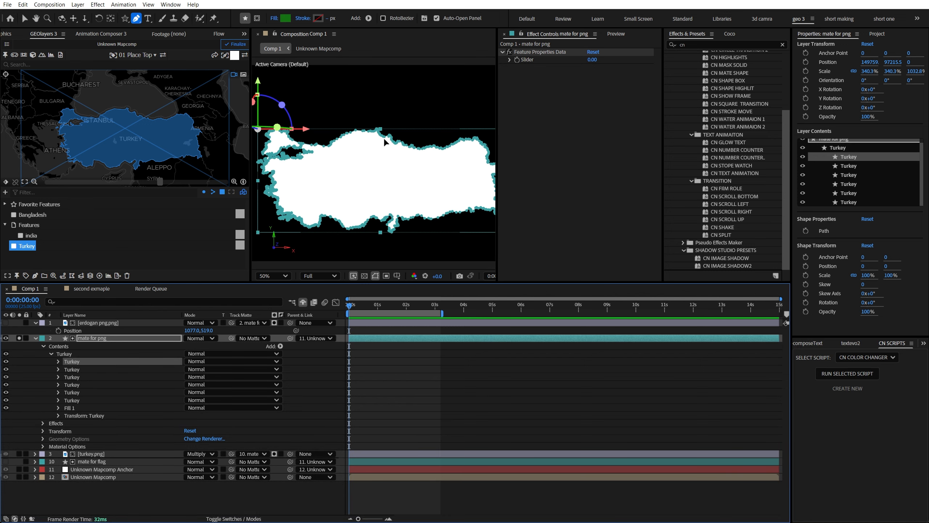
click(58, 361)
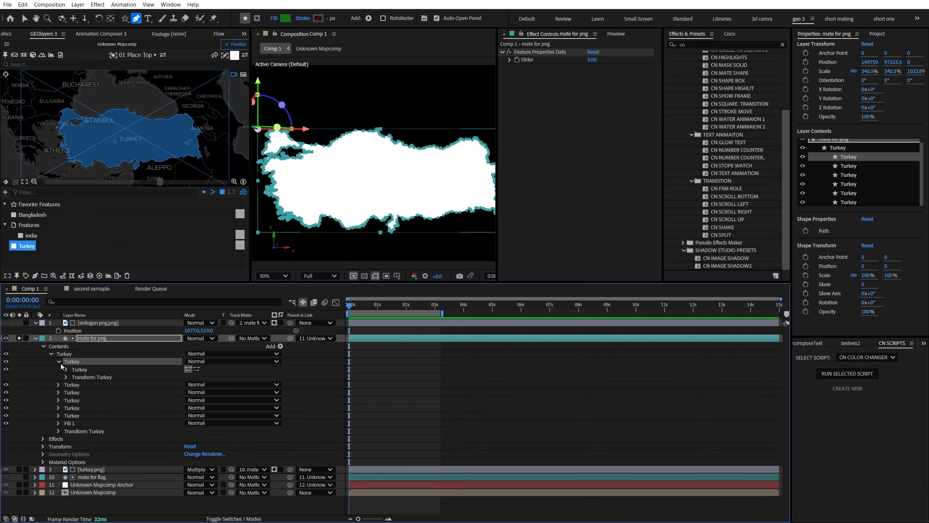
click(80, 370)
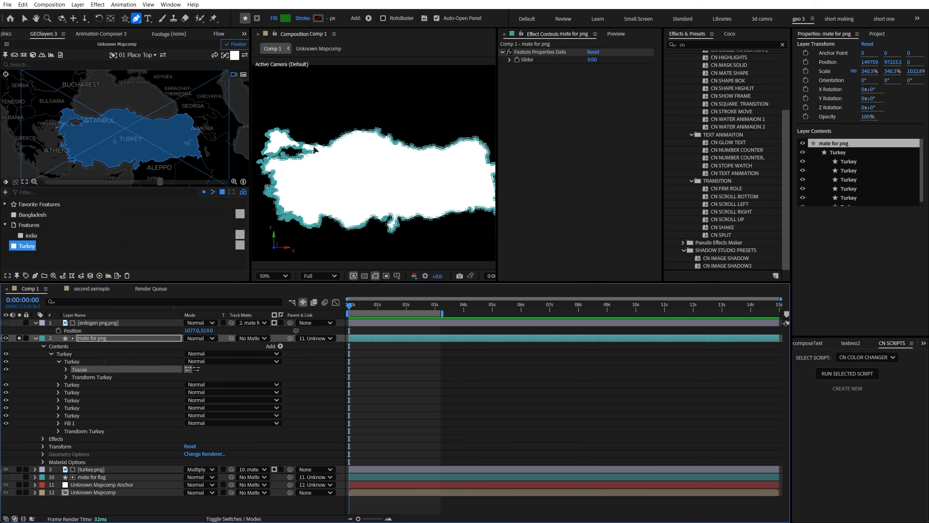
With the Selection tool, select the upper outline points of the first Turkey path and move them up to extend the matte above the country
key(space)
scroll(327, 142, up, 2)
scroll(325, 142, down, 2)
click(24, 18)
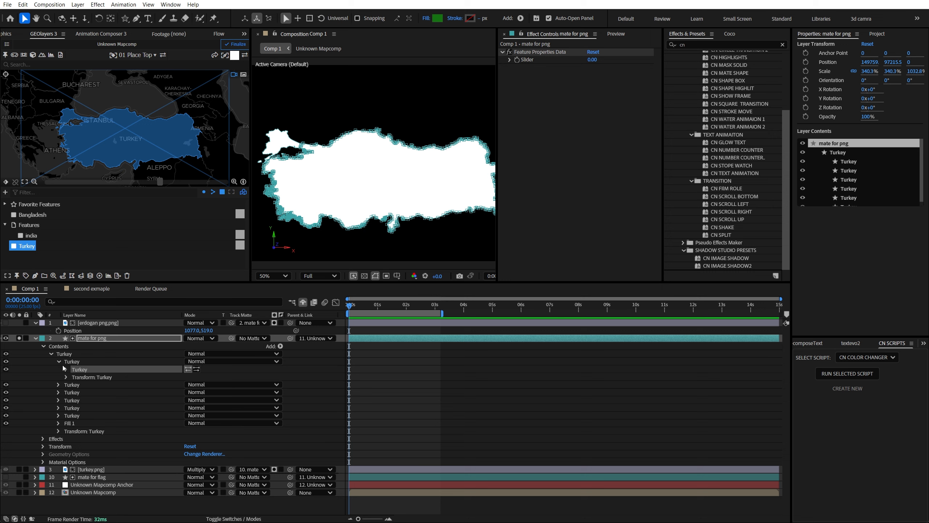
click(71, 362)
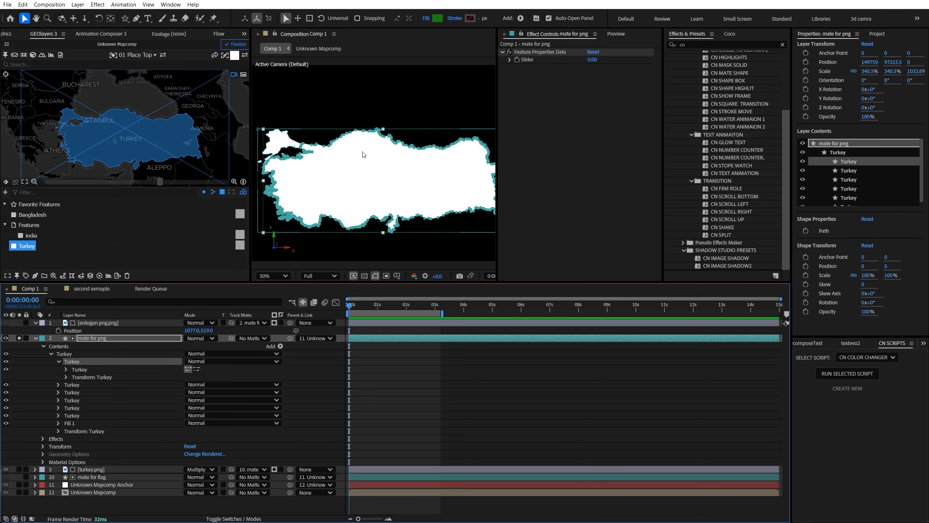
click(83, 370)
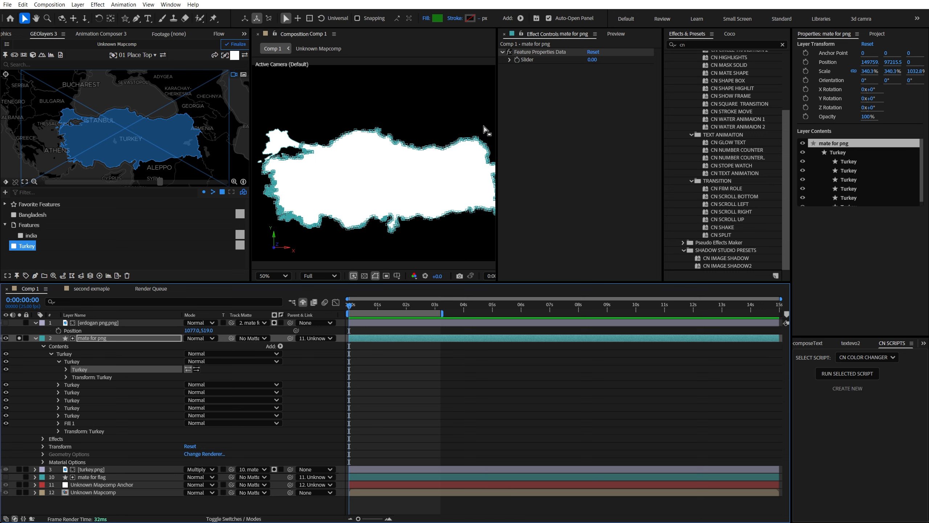
drag(487, 127, 286, 173)
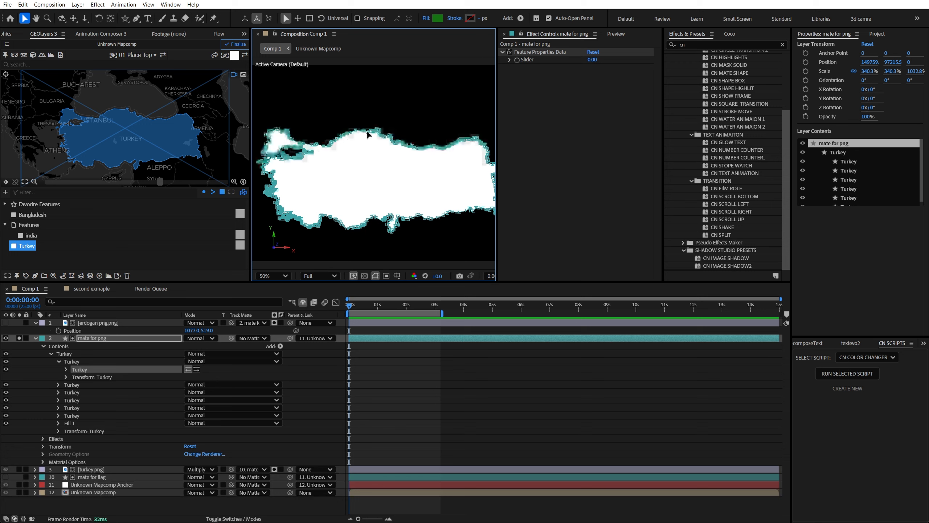
drag(365, 126, 360, 66)
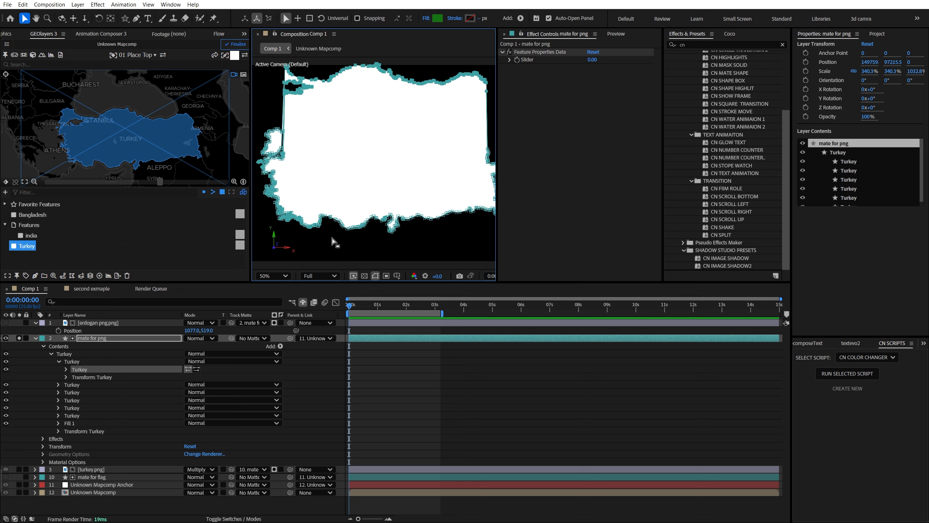
Select a few outline points beside the peak on the matte's upper edge, pull them outward, and undo the accidental layer move
key(space)
scroll(359, 94, up, 1)
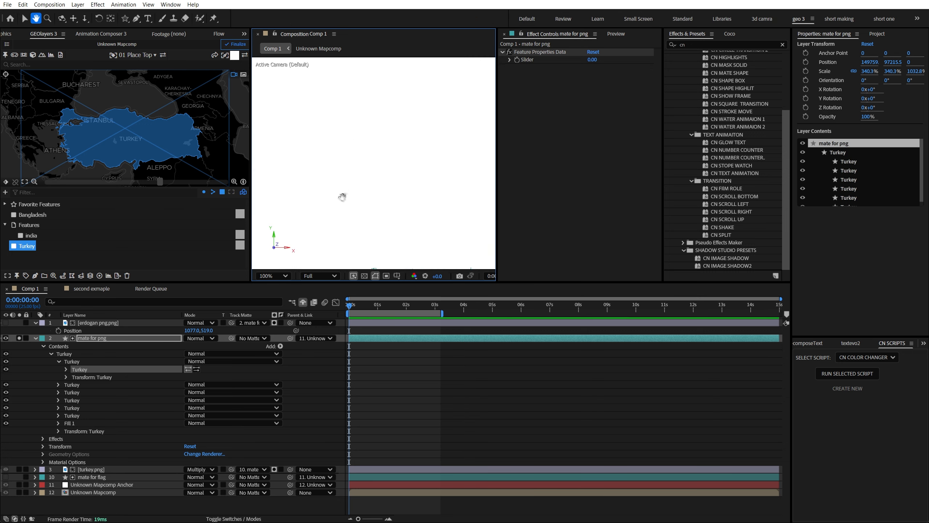
scroll(346, 139, up, 2)
scroll(401, 172, up, 1)
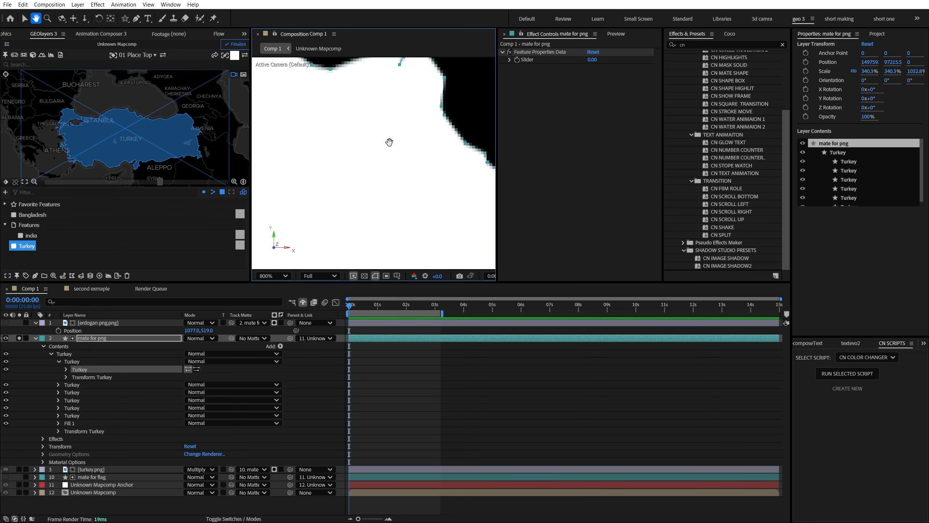
drag(305, 214, 226, 291)
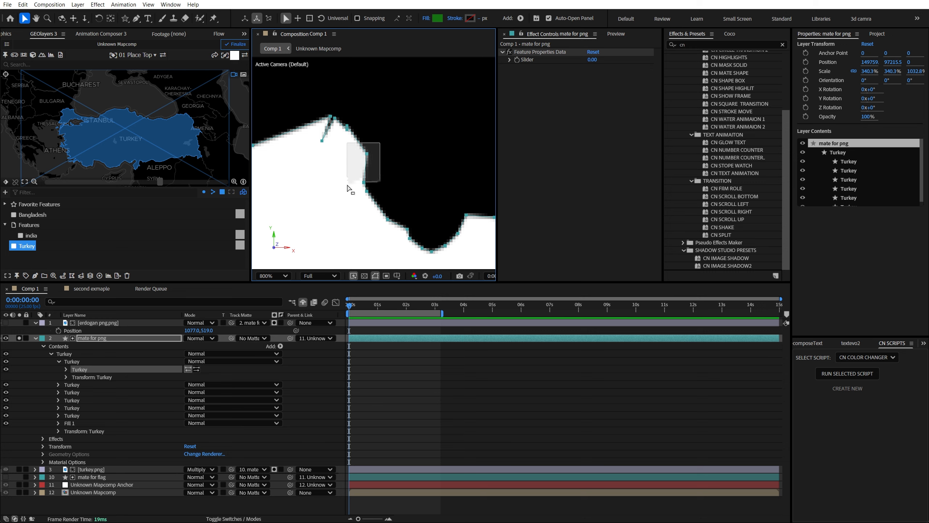
drag(350, 190, 405, 145)
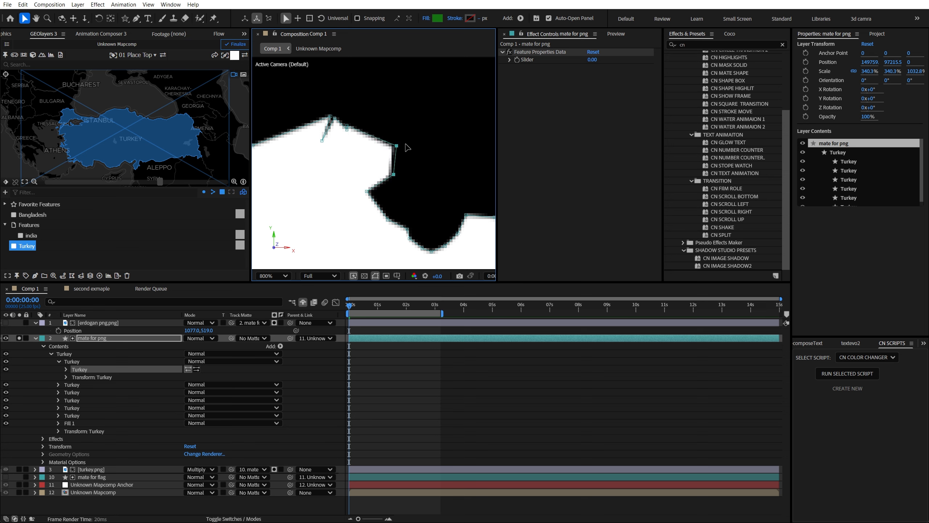
click(417, 148)
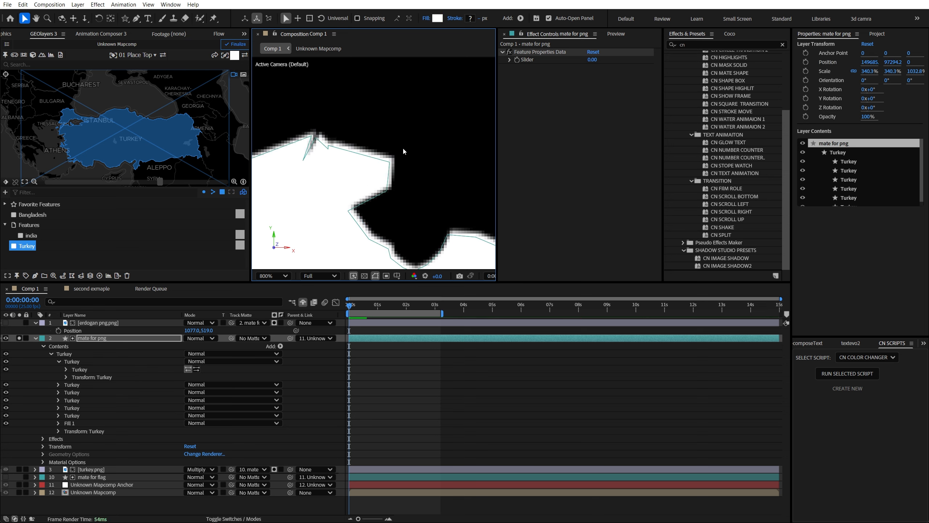
key(ctrl+z)
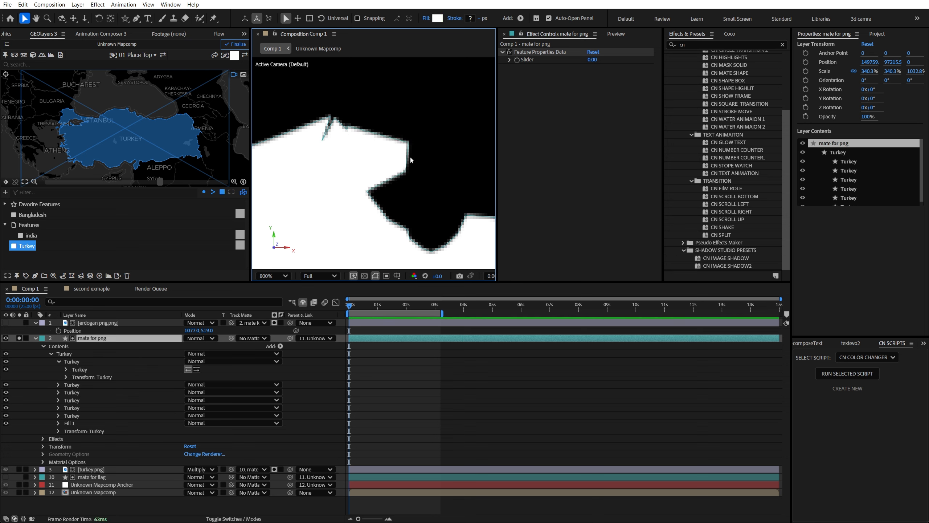
Reselect the Turkey path and pull individual points beside the upper peak upward and outward to reshape the edge
click(93, 369)
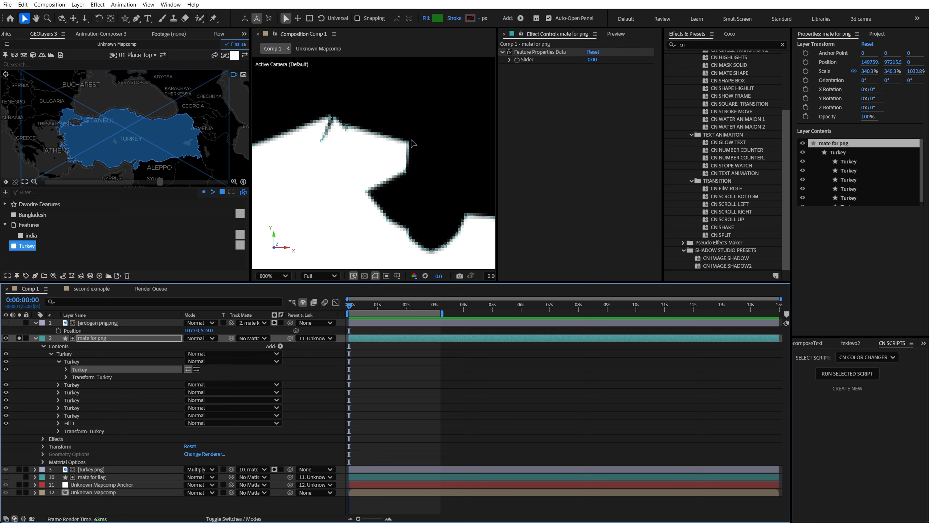
drag(410, 143, 430, 99)
drag(347, 129, 359, 80)
drag(347, 130, 361, 108)
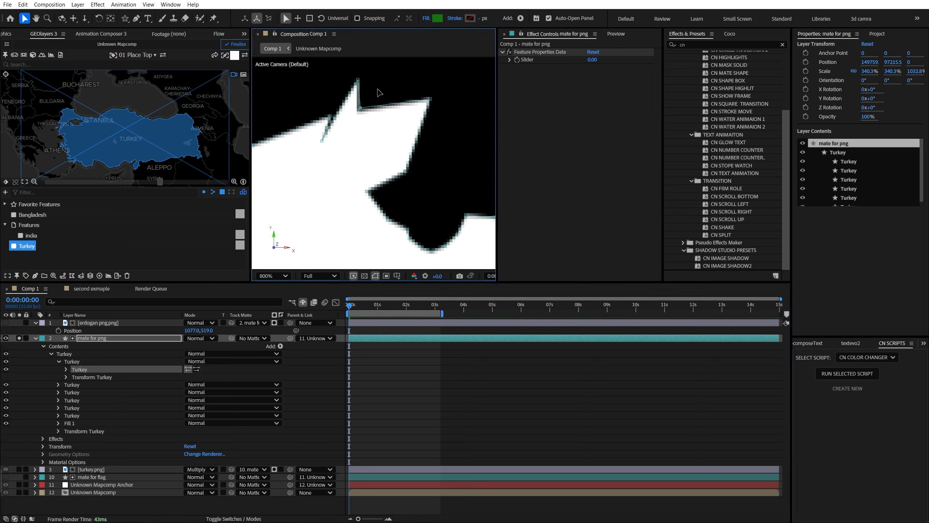
drag(397, 74, 394, 74)
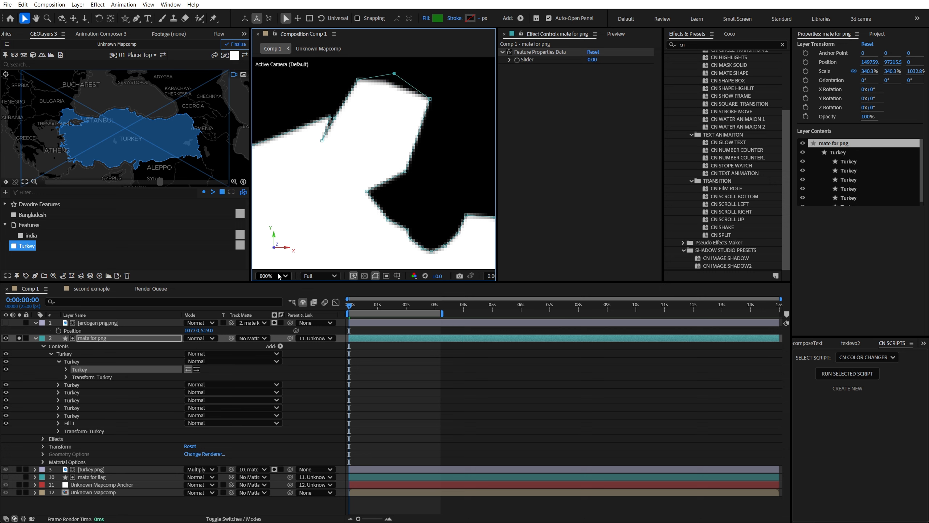
Collapse, unsolo and hide mate for png, show the portrait layer again, and preview the composite
click(274, 277)
click(277, 290)
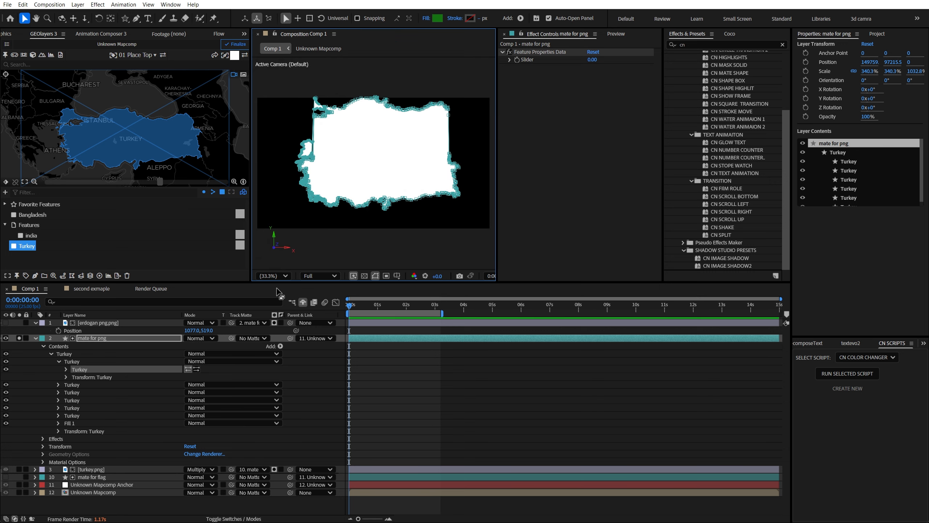
click(35, 338)
click(20, 340)
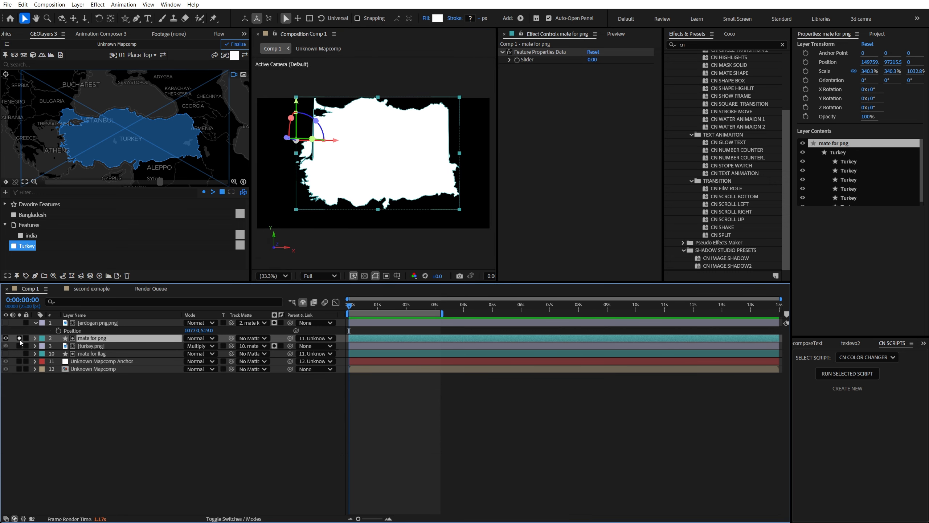
click(19, 338)
click(6, 338)
click(6, 323)
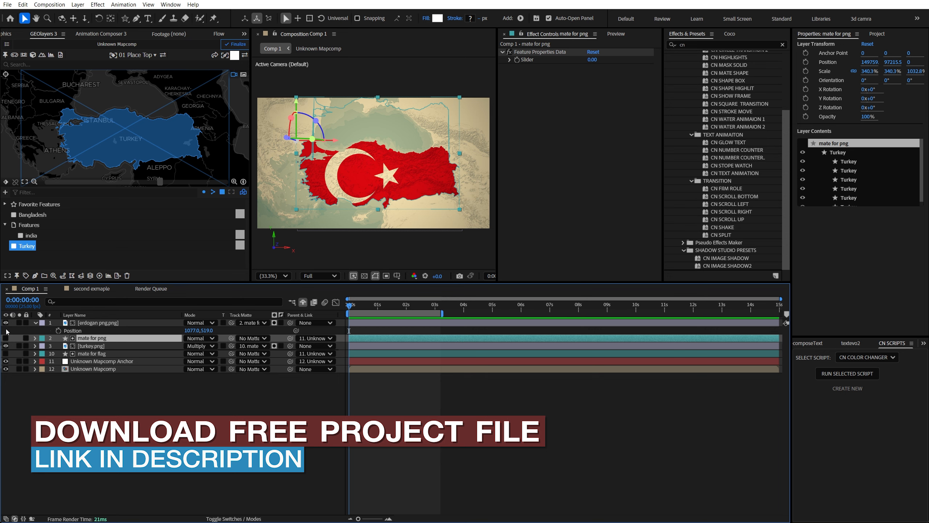
click(6, 331)
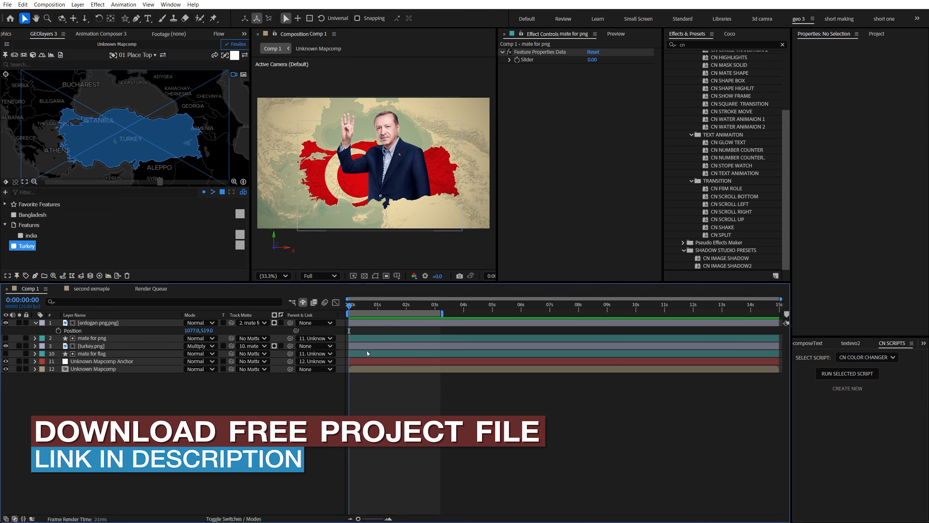
key(space)
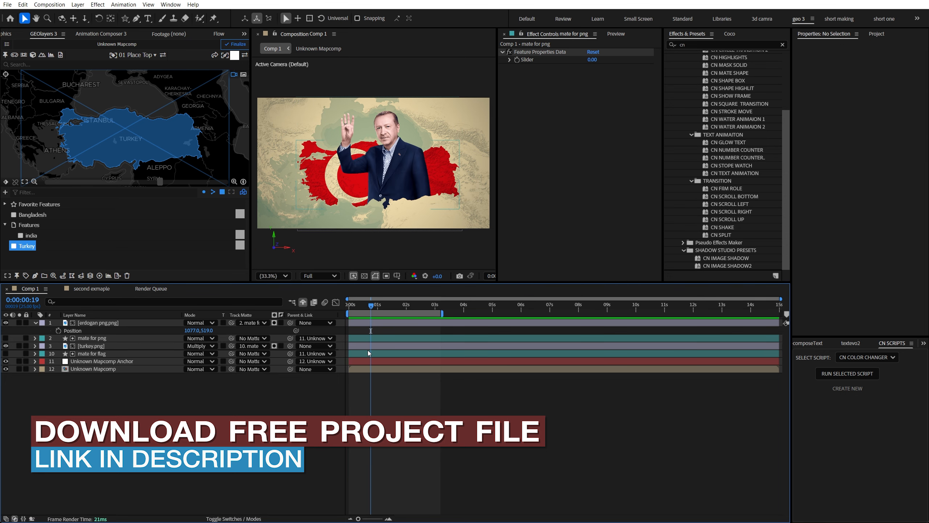